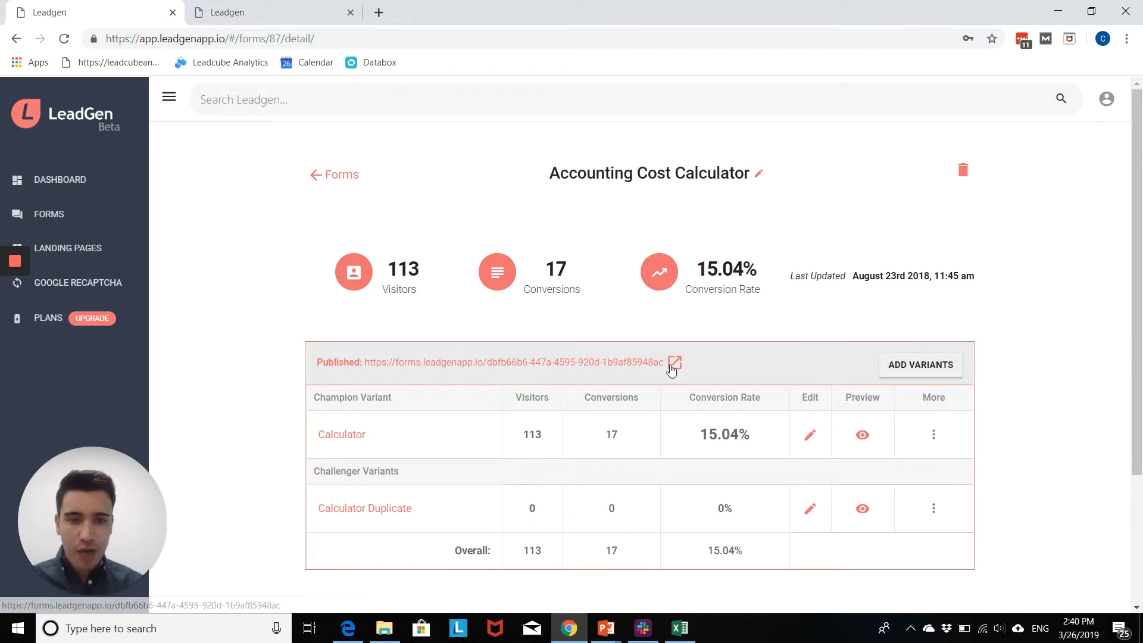
Open the published Accounting Cost Calculator form and answer Yes to the Business Tax Preparation and audit support questions
click(674, 362)
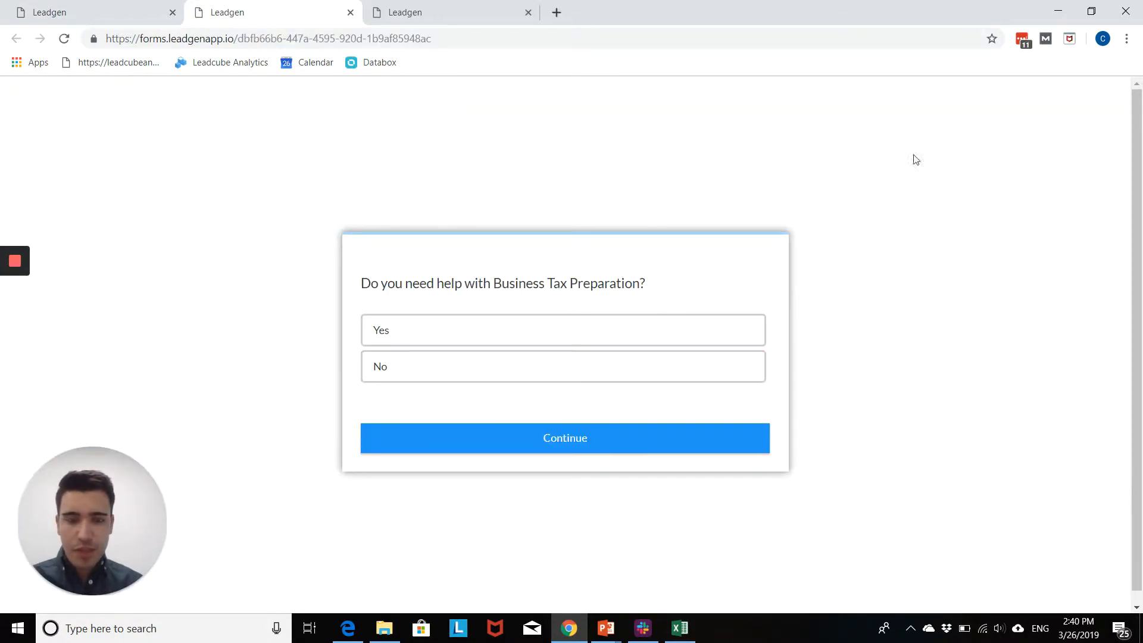
scroll(948, 198, down, 1)
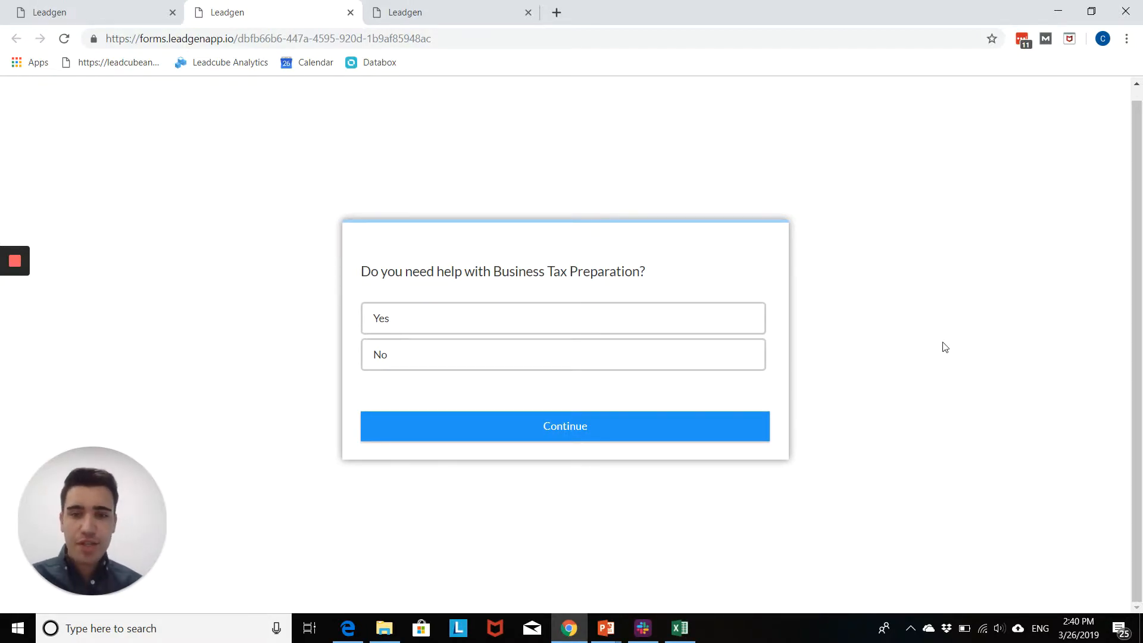
click(583, 324)
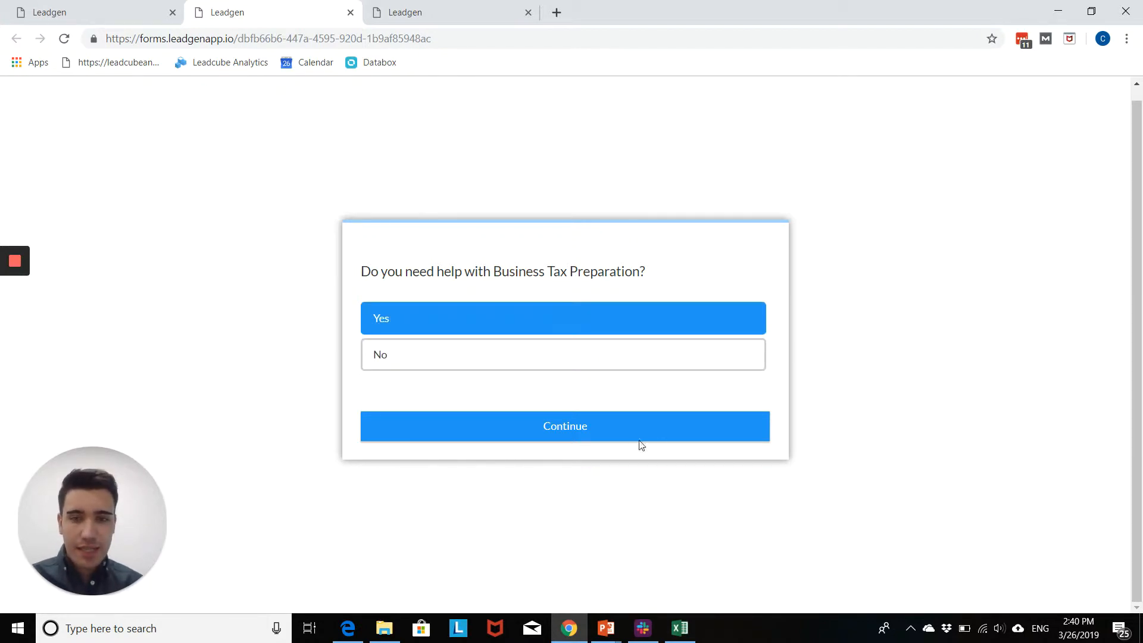
click(638, 438)
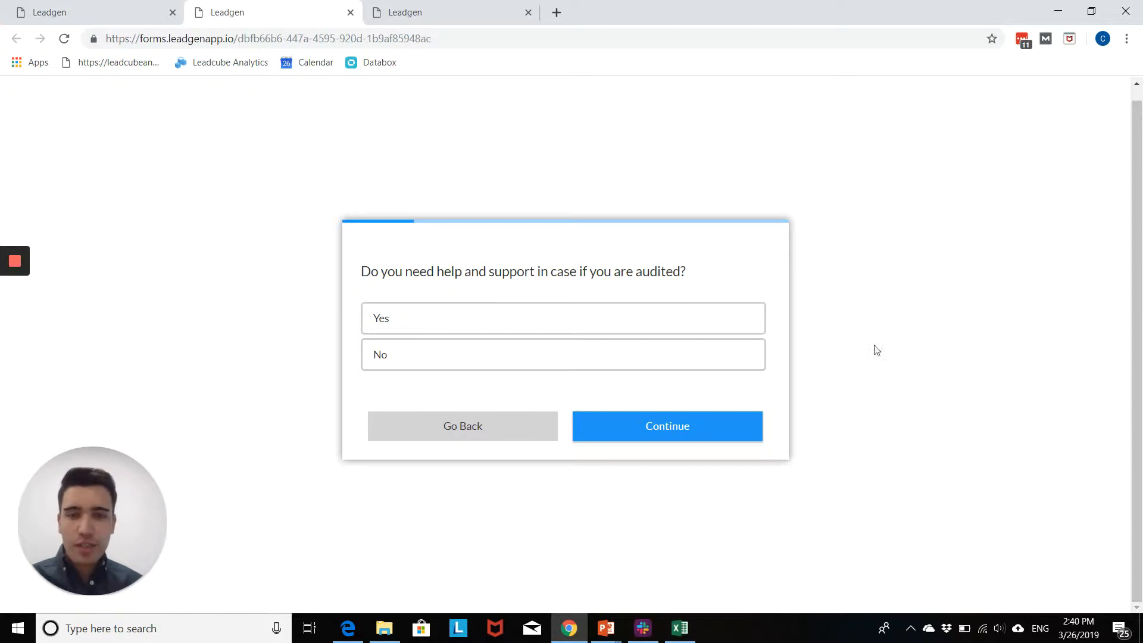
click(558, 327)
click(681, 437)
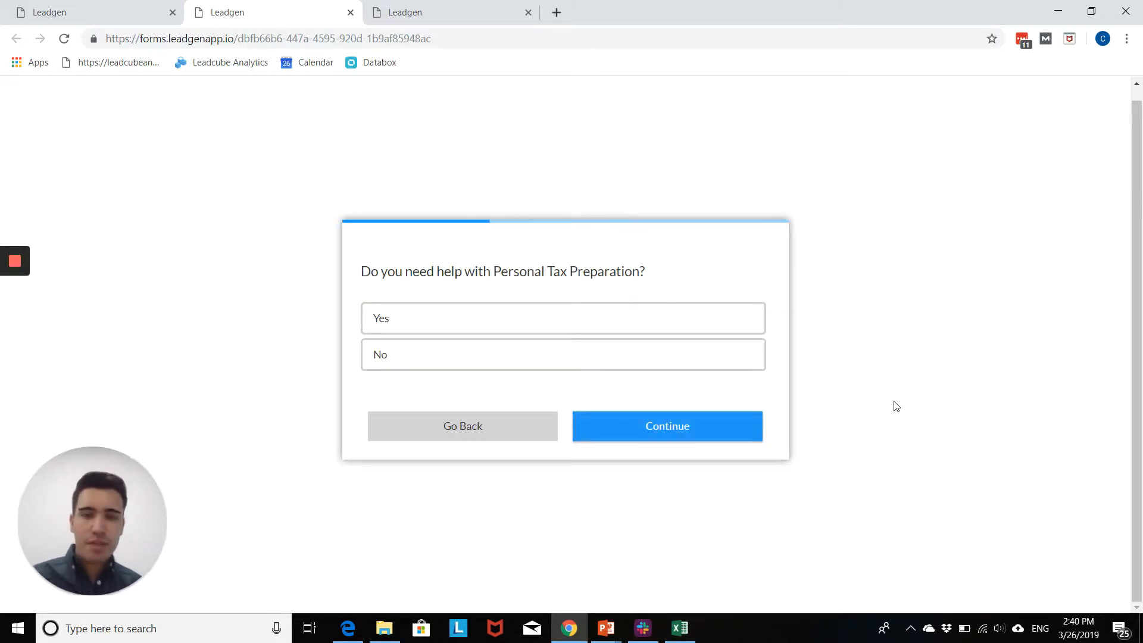
Answer No to the Personal Tax Preparation question and Yes to the Payroll question, continuing past both
click(500, 356)
click(459, 322)
click(452, 351)
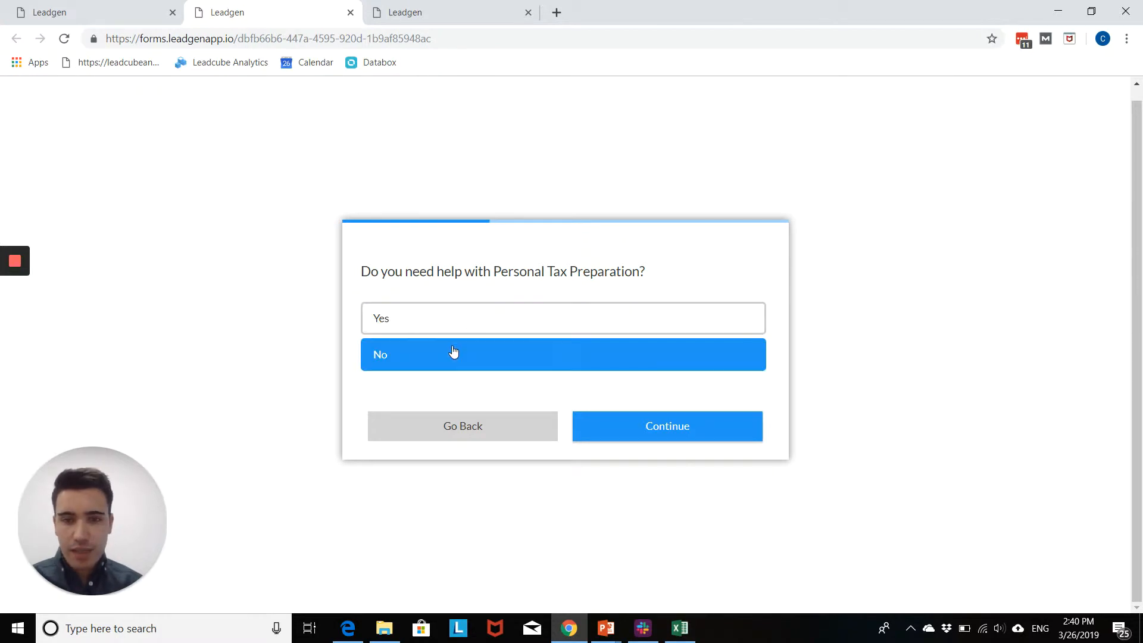
click(670, 430)
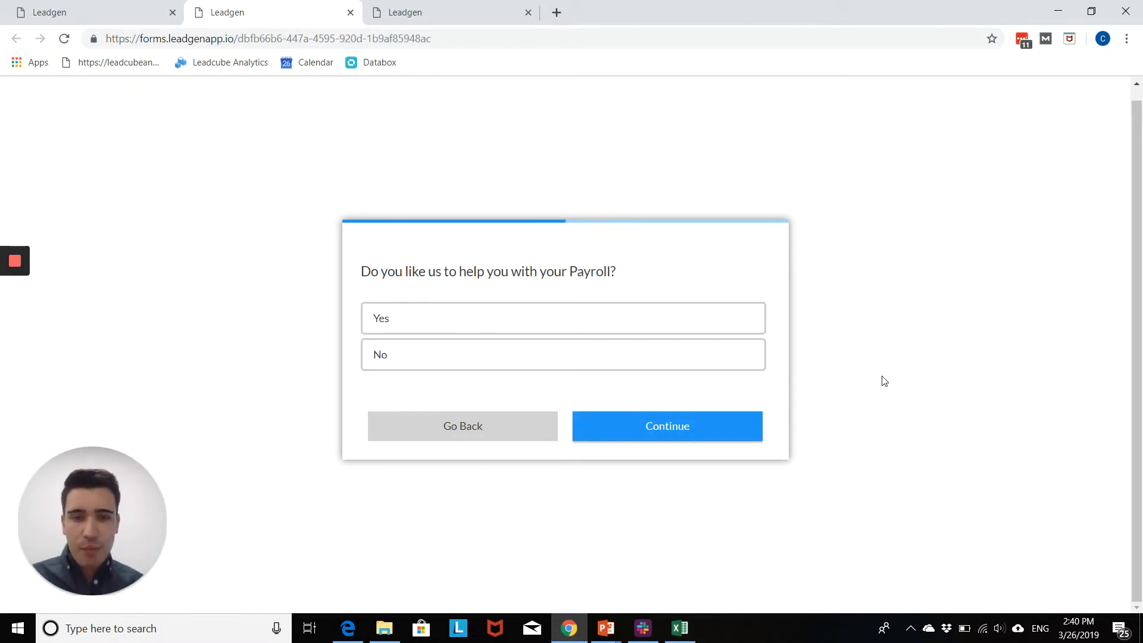
click(567, 314)
click(617, 430)
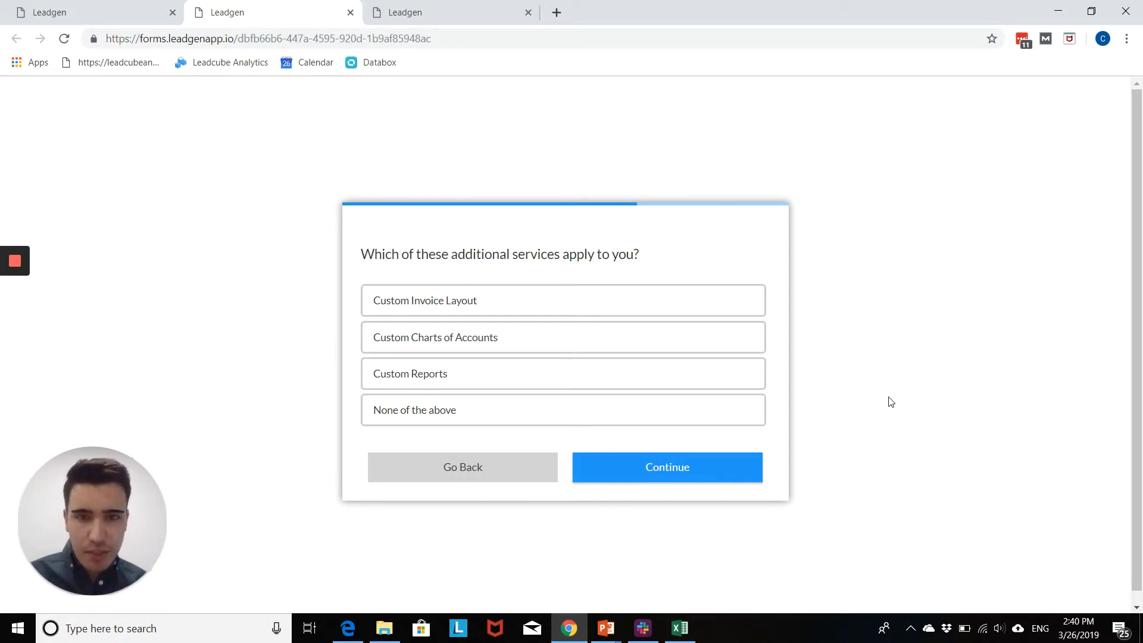
Choose Custom Invoice Layout and Custom Charts of Accounts as the additional services and continue
click(459, 301)
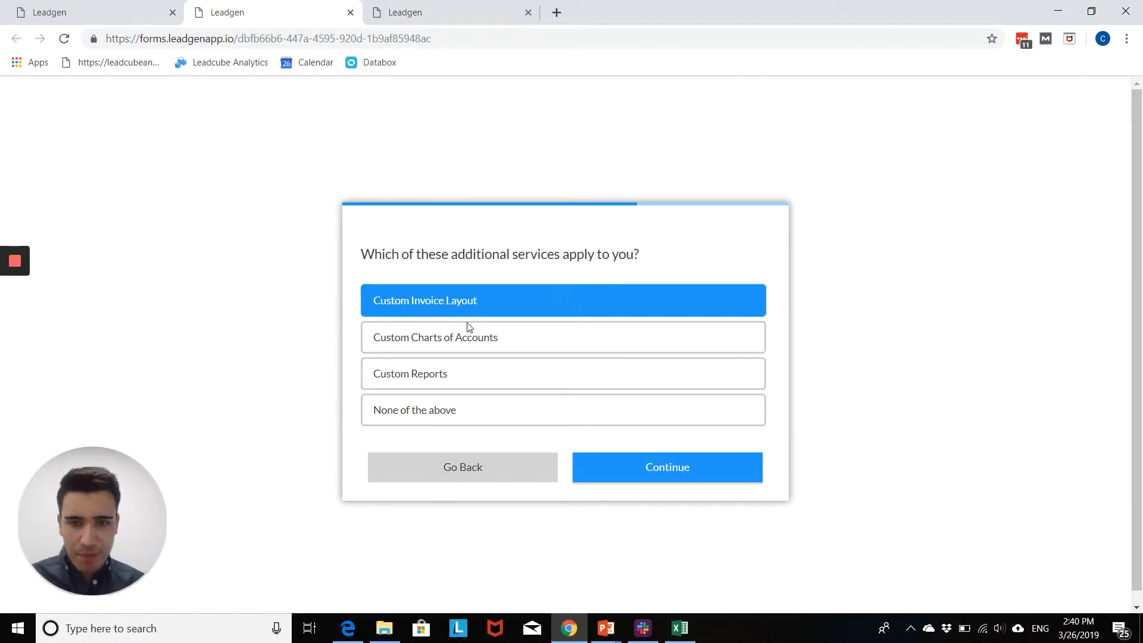
click(476, 347)
click(671, 483)
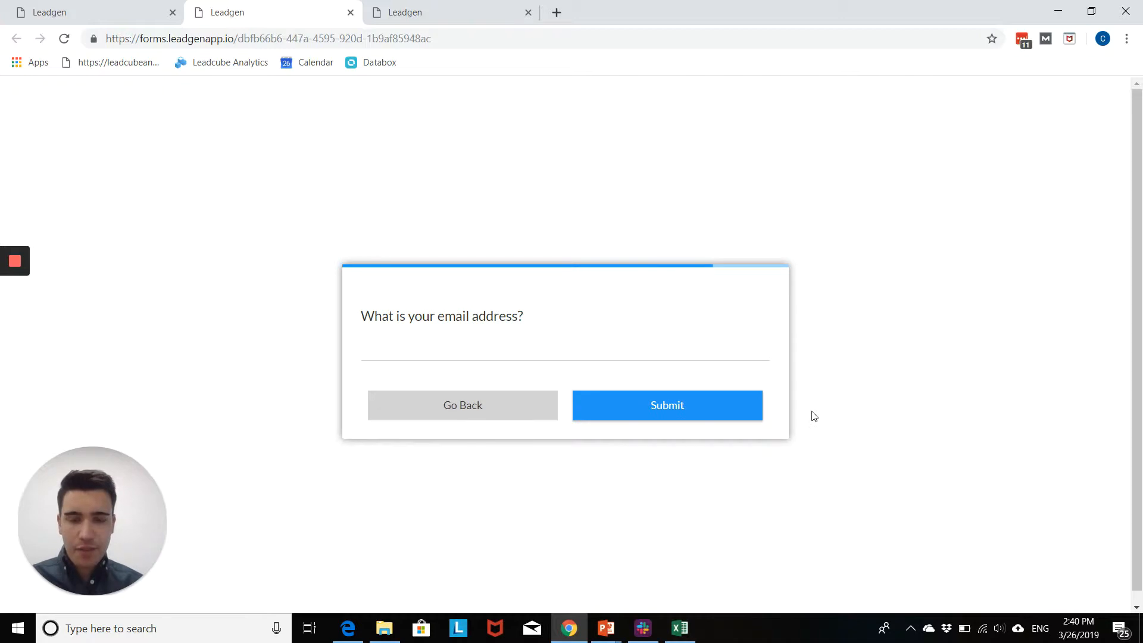
Fill in the email address question with a test email and submit the questionnaire
click(623, 345)
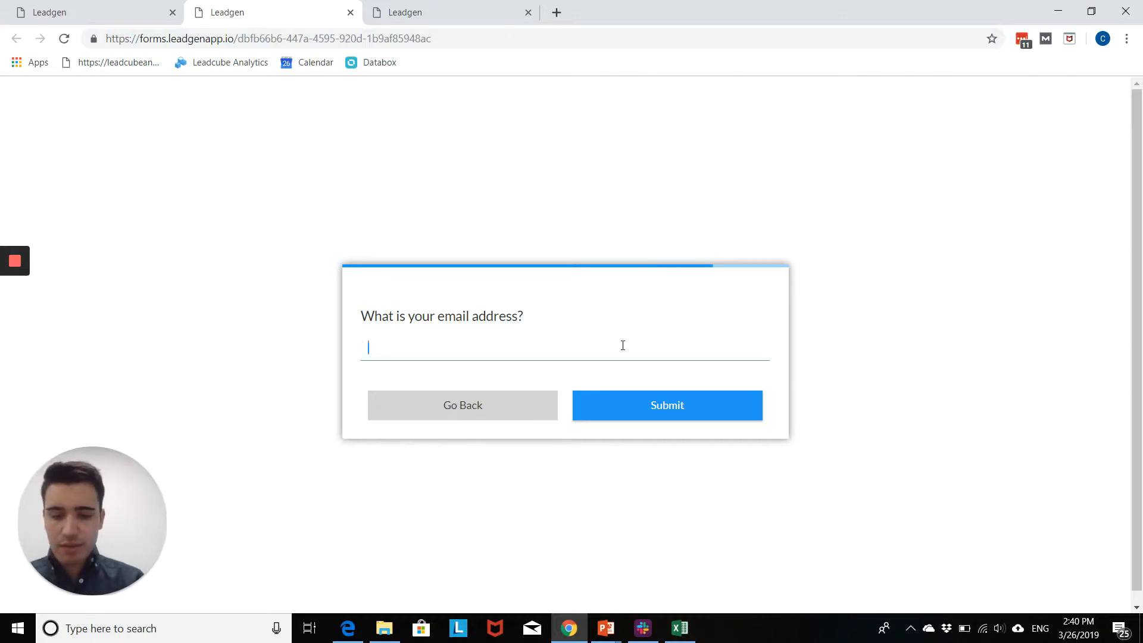
text(Chris@test)
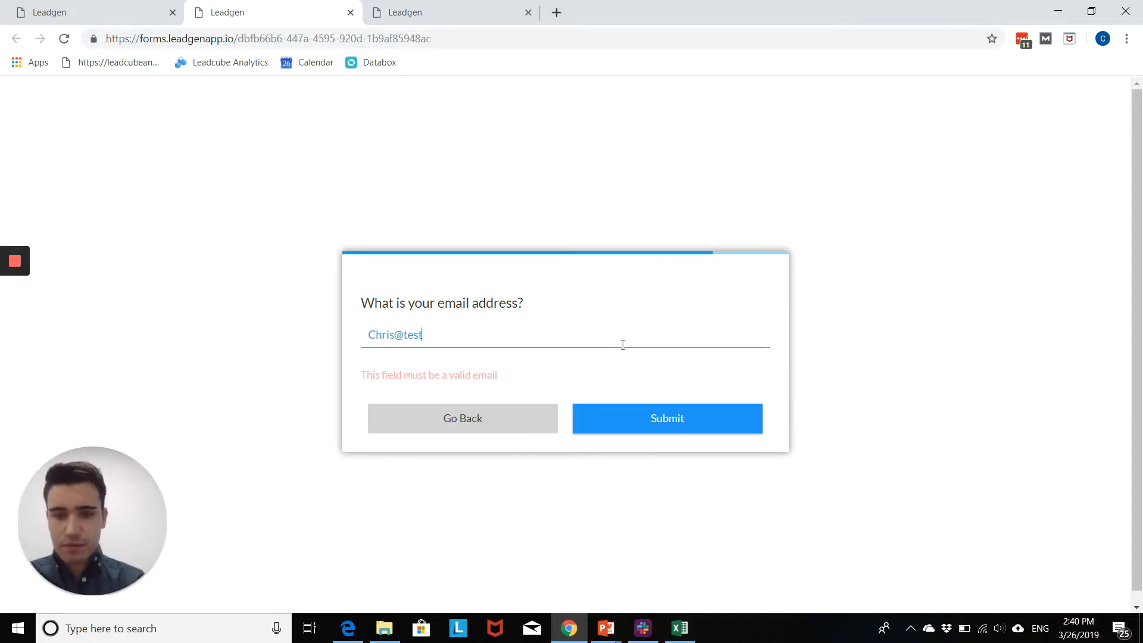
text(.com)
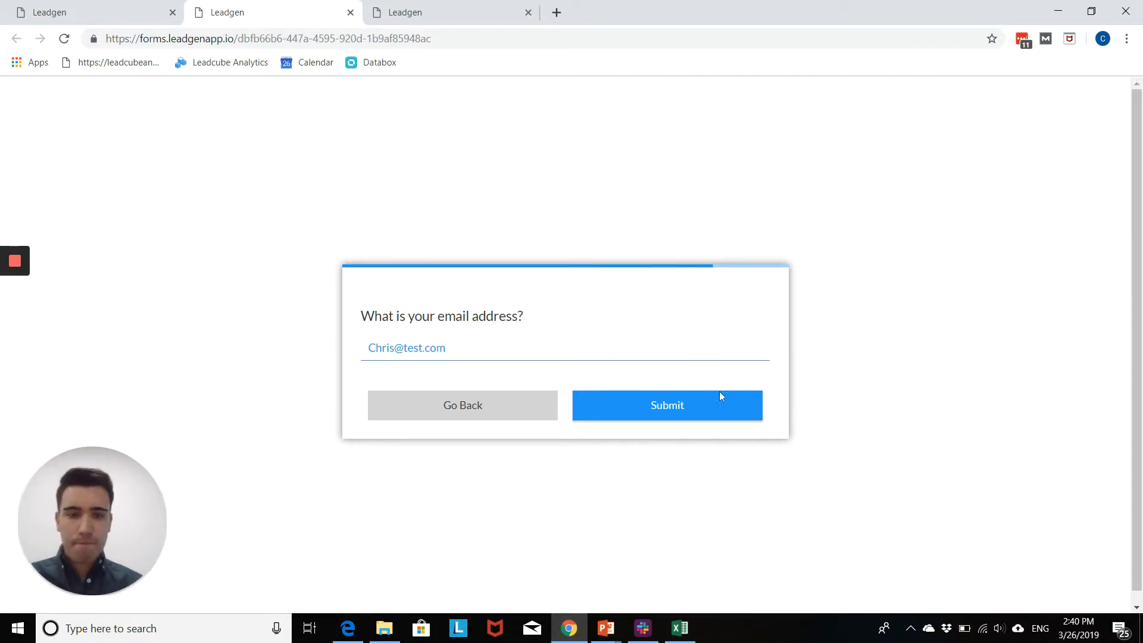
click(707, 410)
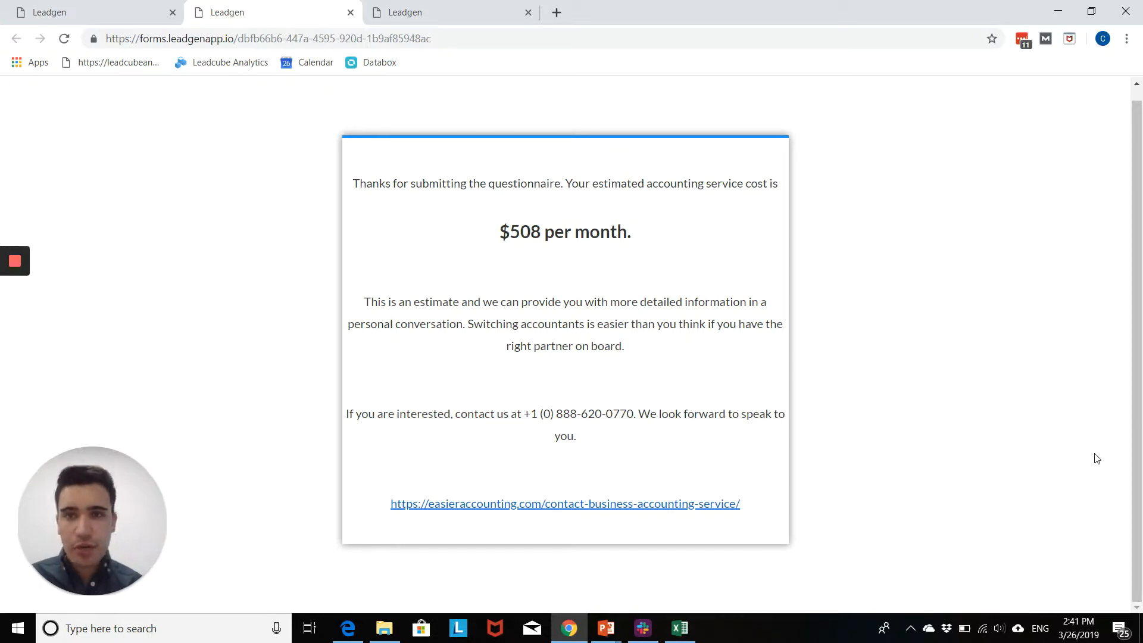
Return to the form's details, open the Calculator variant for editing and show the choice values of the Business Tax Preparation question
click(49, 6)
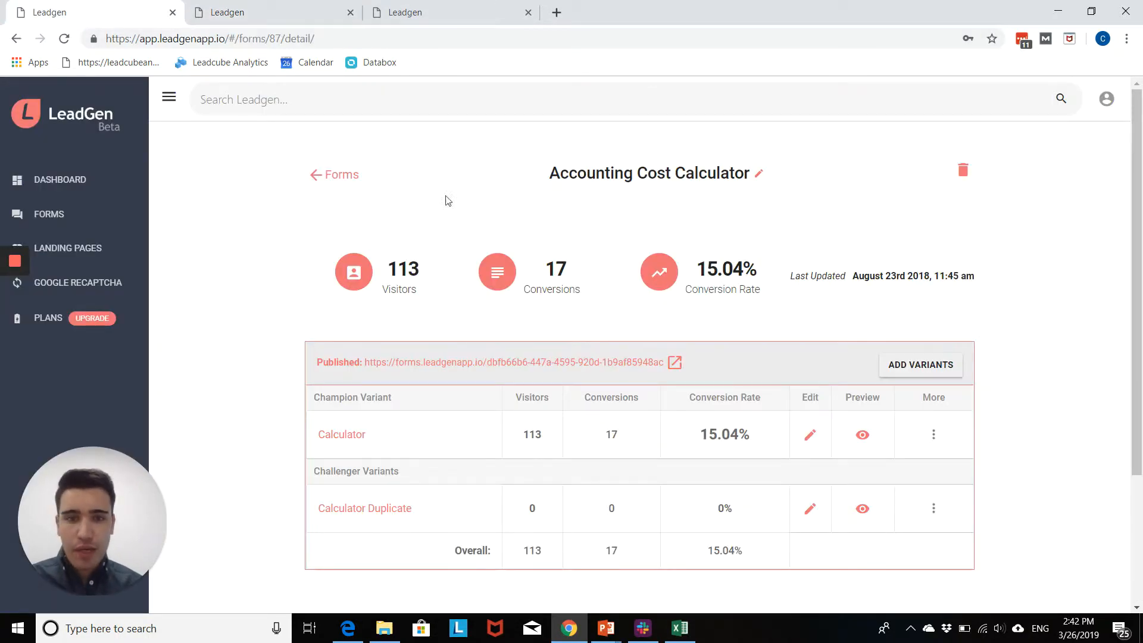
click(348, 439)
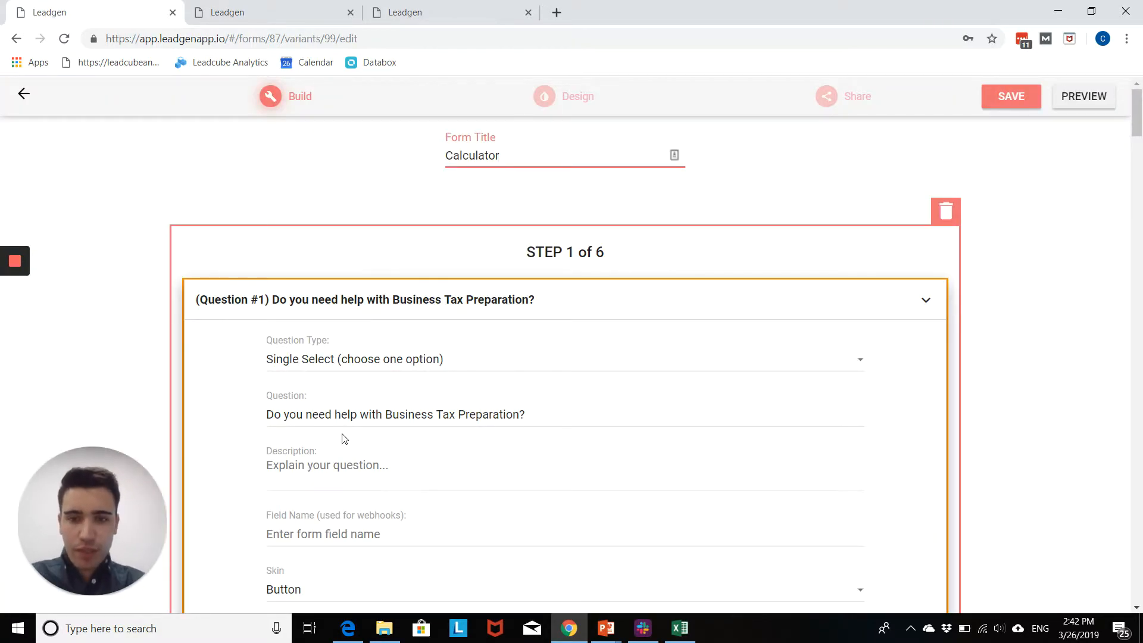
scroll(635, 281, down, 1)
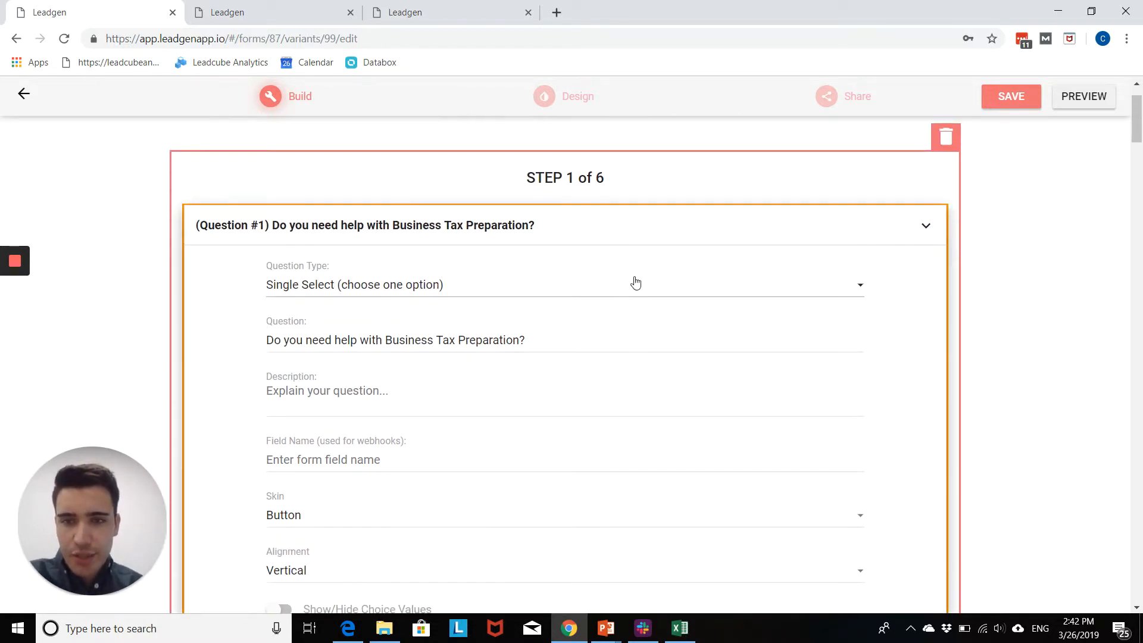
scroll(643, 278, down, 3)
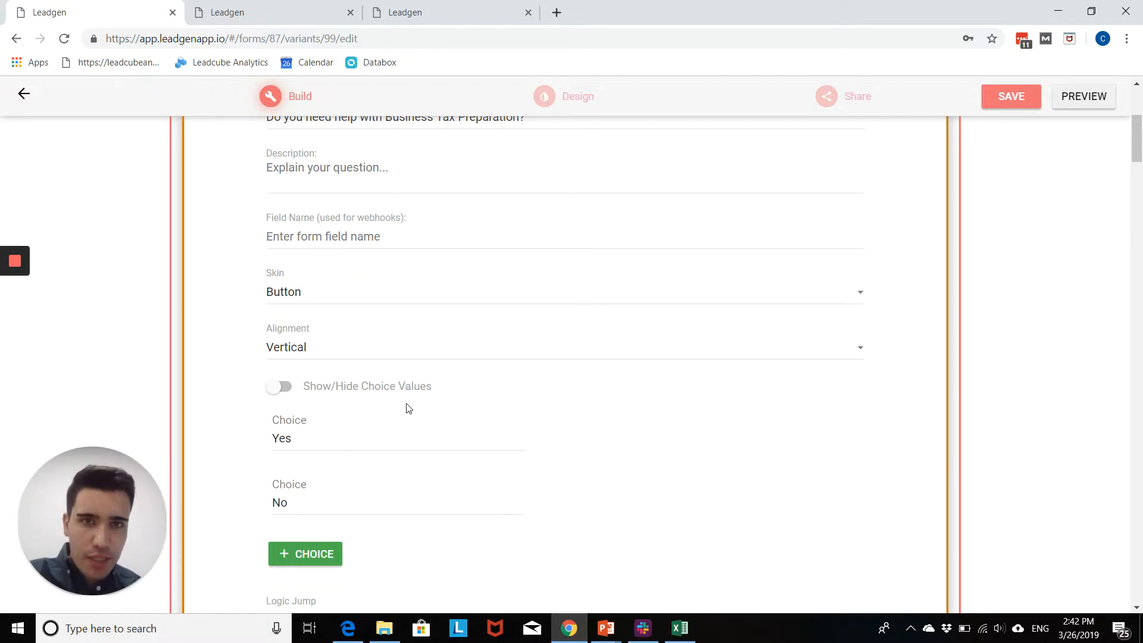
click(288, 395)
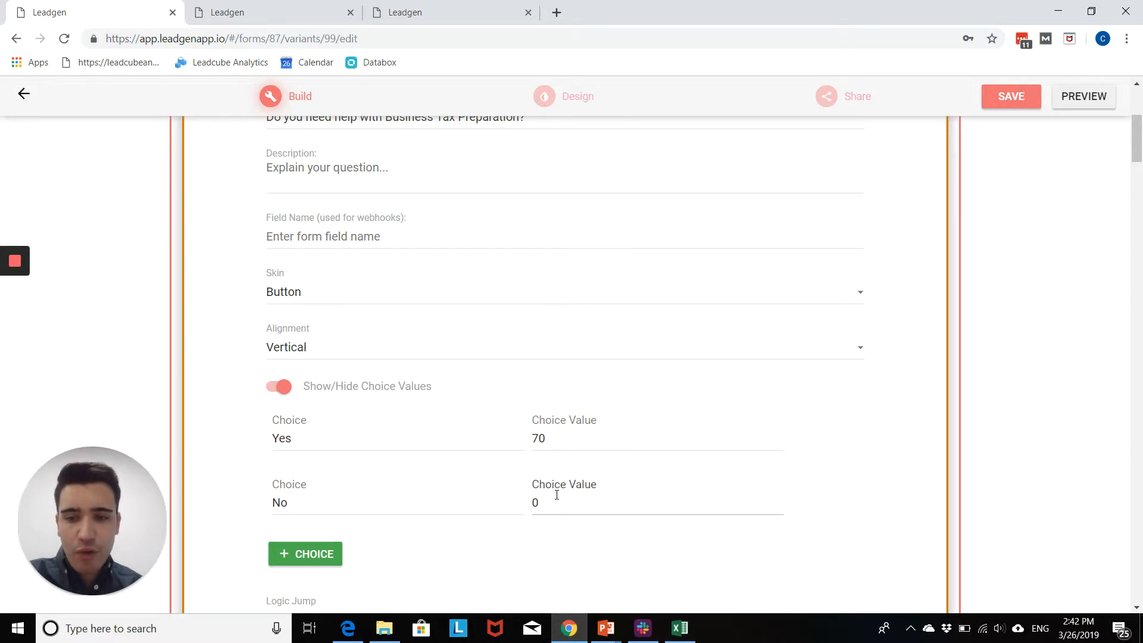
Examine the Business Tax Preparation question together with the choice values assigned to its Yes and No answers
scroll(557, 495, up, 1)
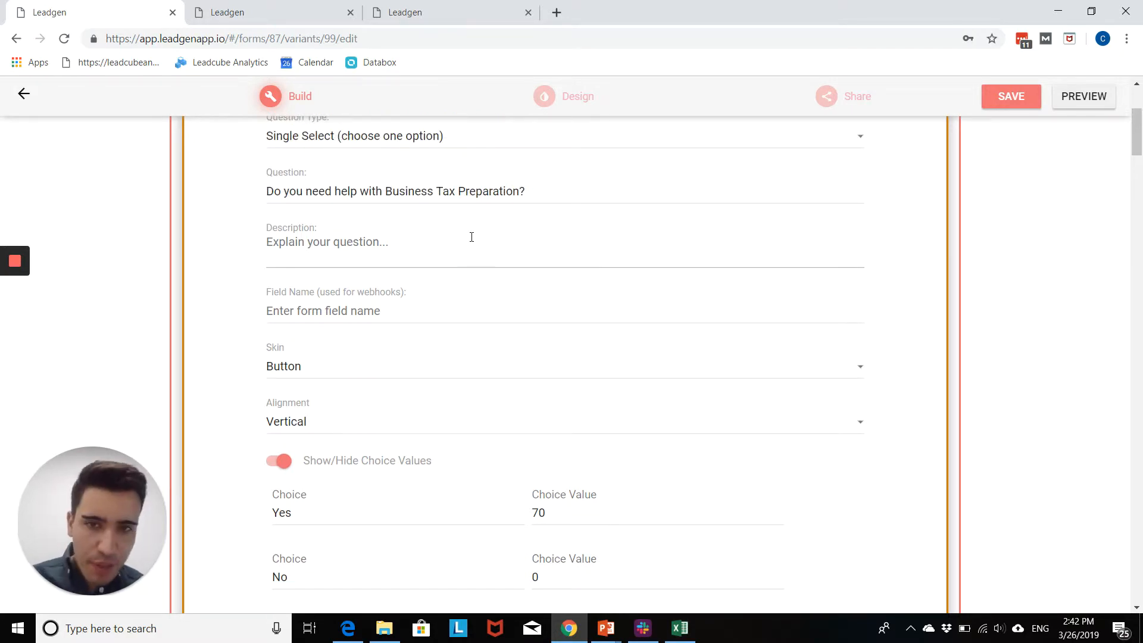
scroll(547, 383, down, 1)
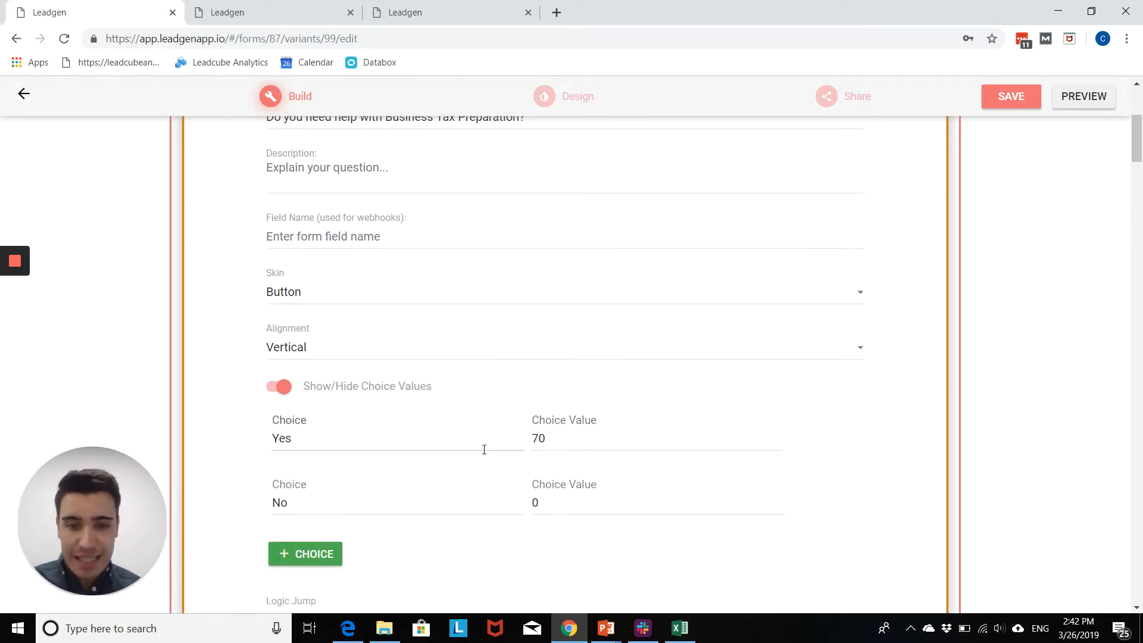
click(580, 441)
scroll(589, 443, up, 1)
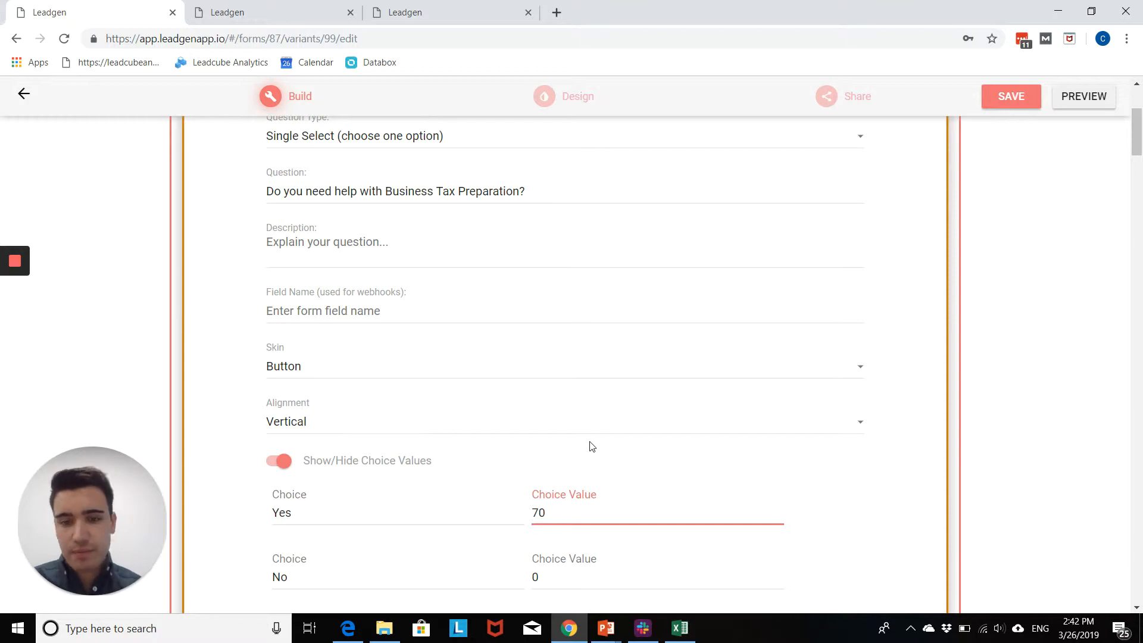
click(278, 467)
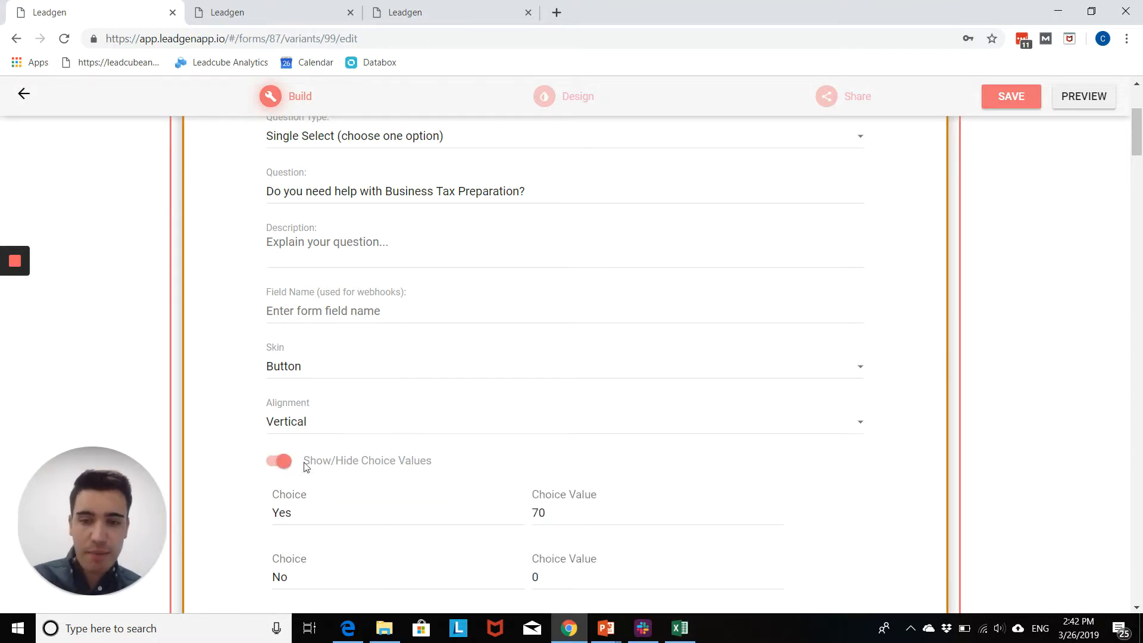
Show the choice values of the step 2 question about audit help and review them against the question
scroll(657, 377, down, 1)
scroll(574, 439, down, 3)
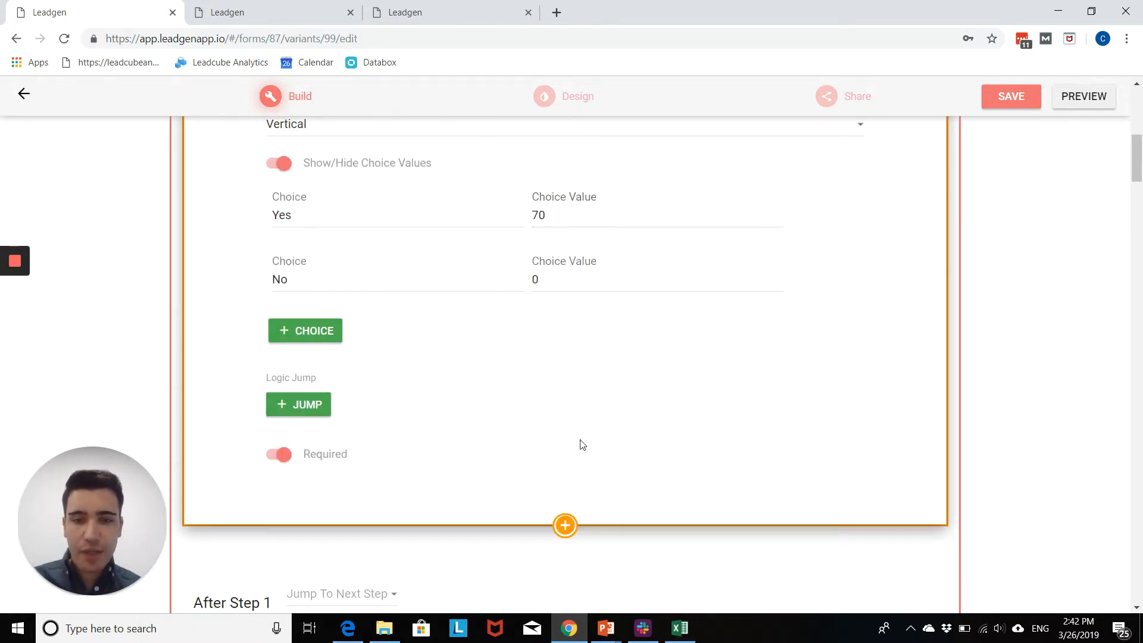
scroll(582, 445, down, 10)
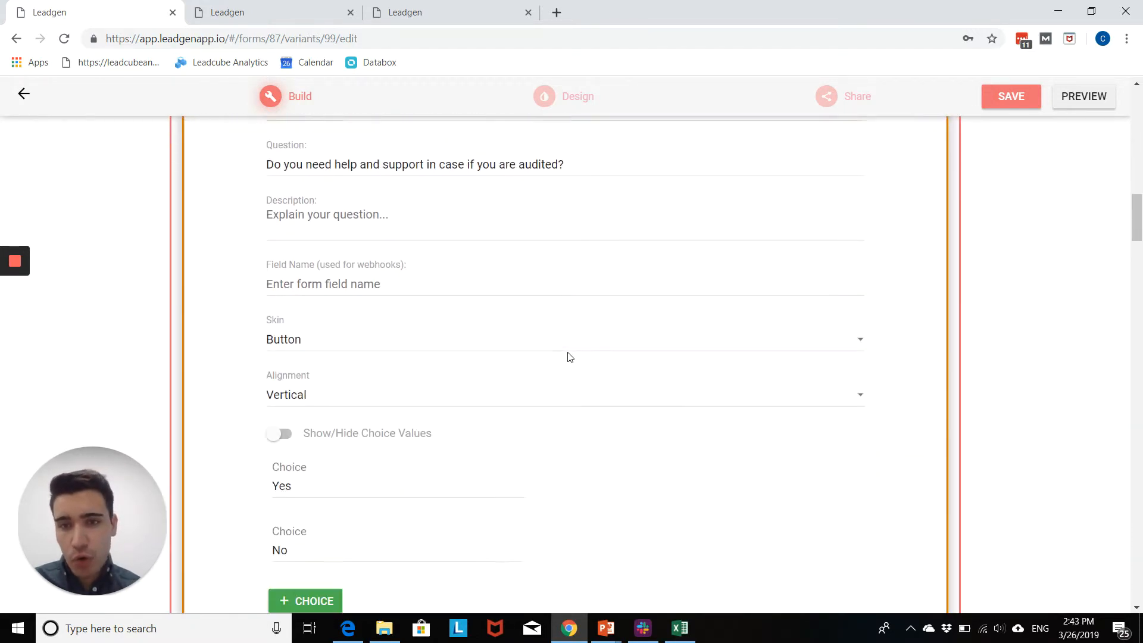
scroll(568, 355, down, 3)
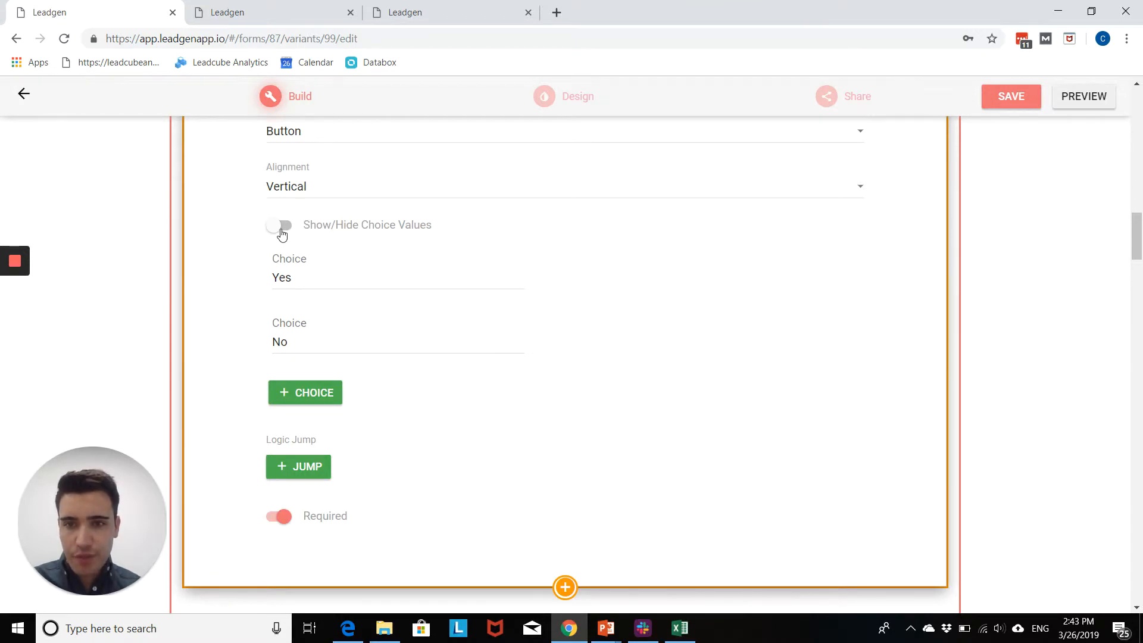
click(282, 230)
scroll(460, 278, up, 2)
scroll(467, 282, down, 1)
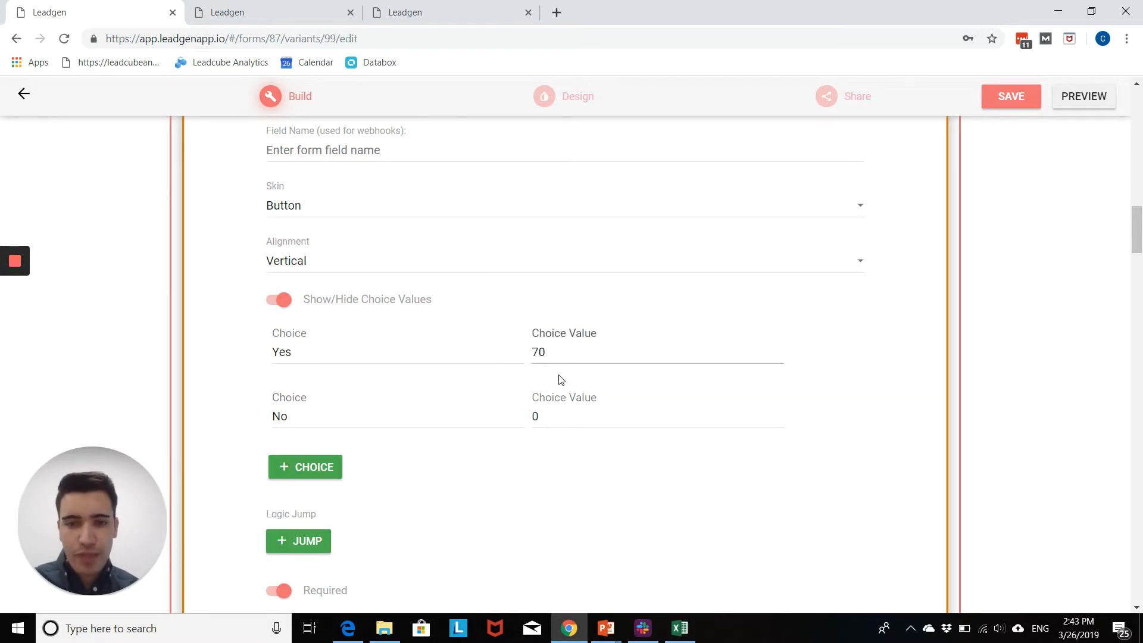
scroll(546, 416, up, 2)
scroll(546, 422, up, 3)
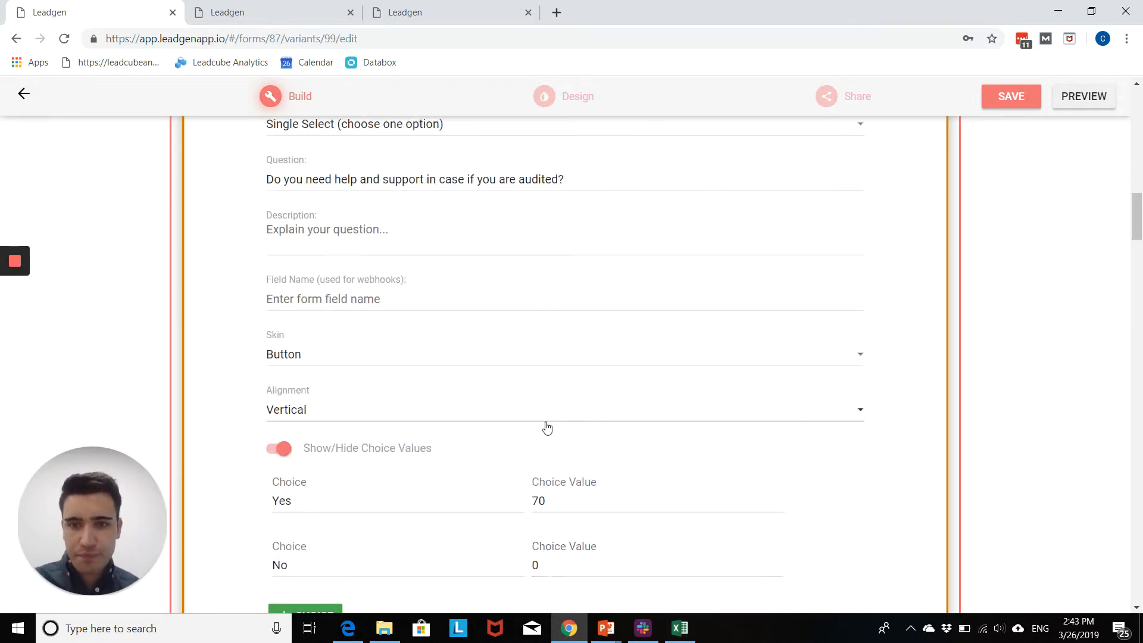
Show the choice values of the Personal Tax Preparation question in step 3
scroll(546, 426, down, 10)
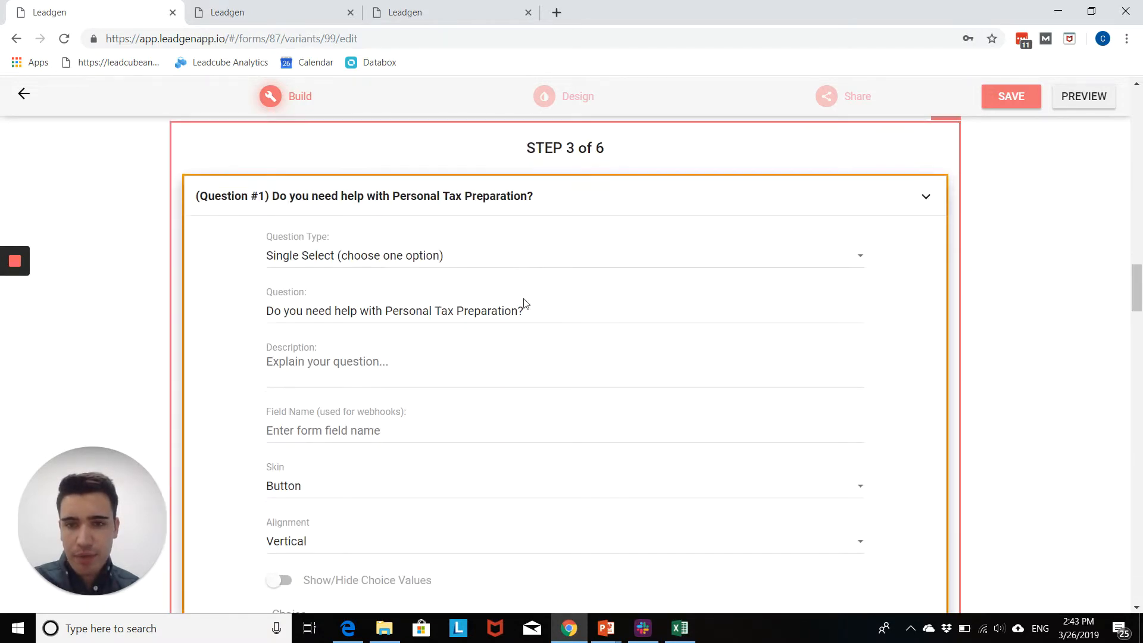
scroll(523, 303, down, 1)
scroll(357, 380, down, 2)
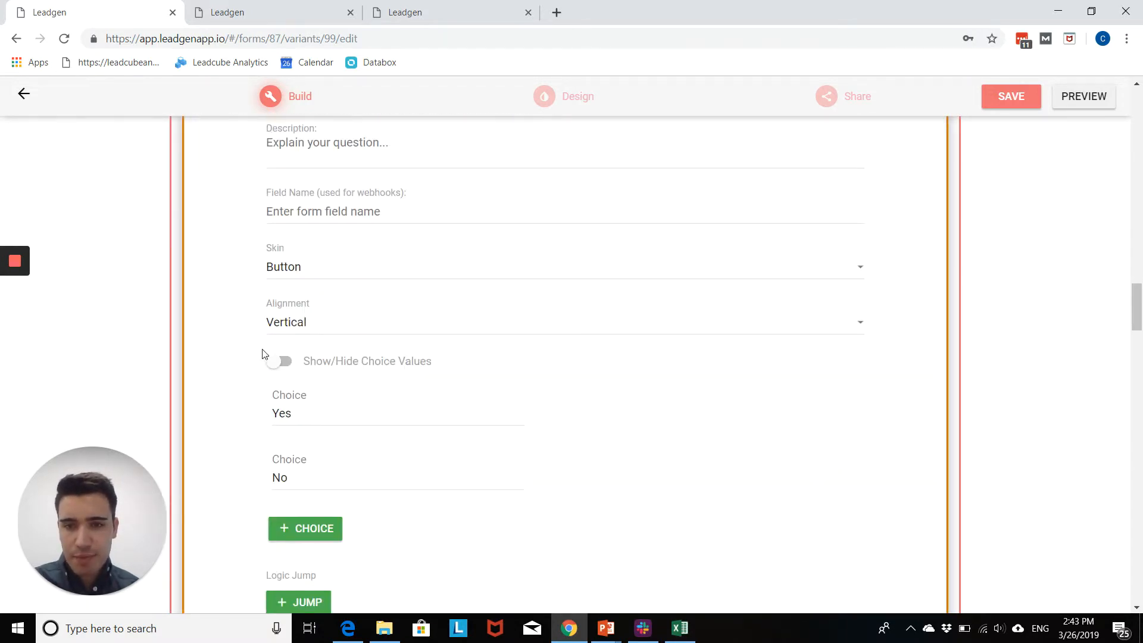
click(280, 361)
scroll(660, 402, down, 5)
scroll(658, 396, up, 3)
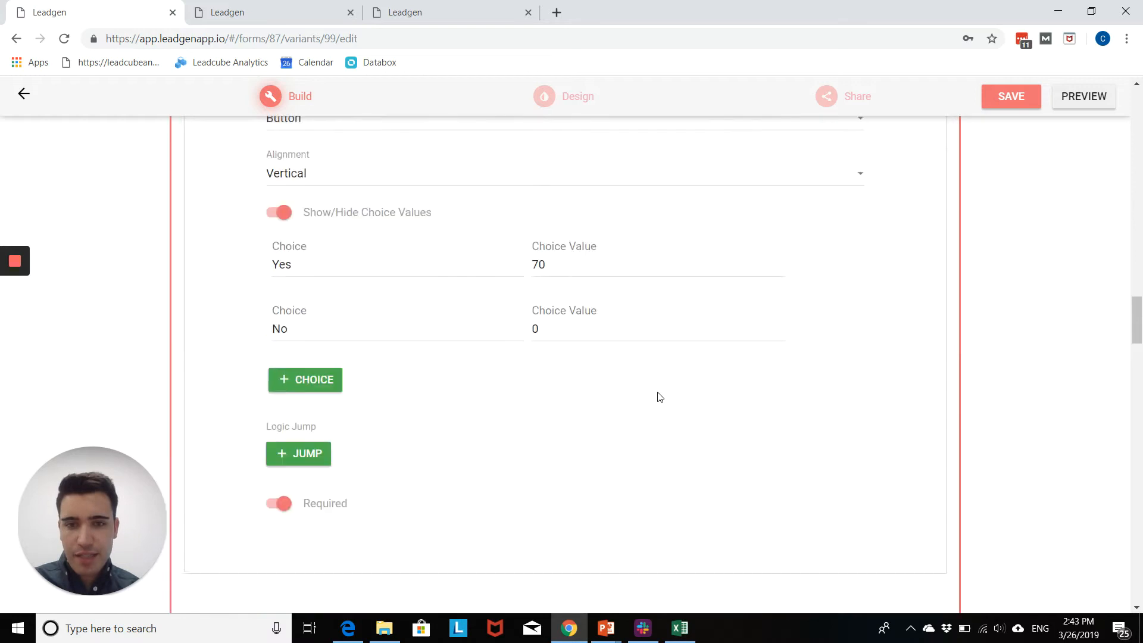
Show the choice values of the Payroll question in step 4
scroll(648, 391, down, 7)
scroll(317, 423, down, 3)
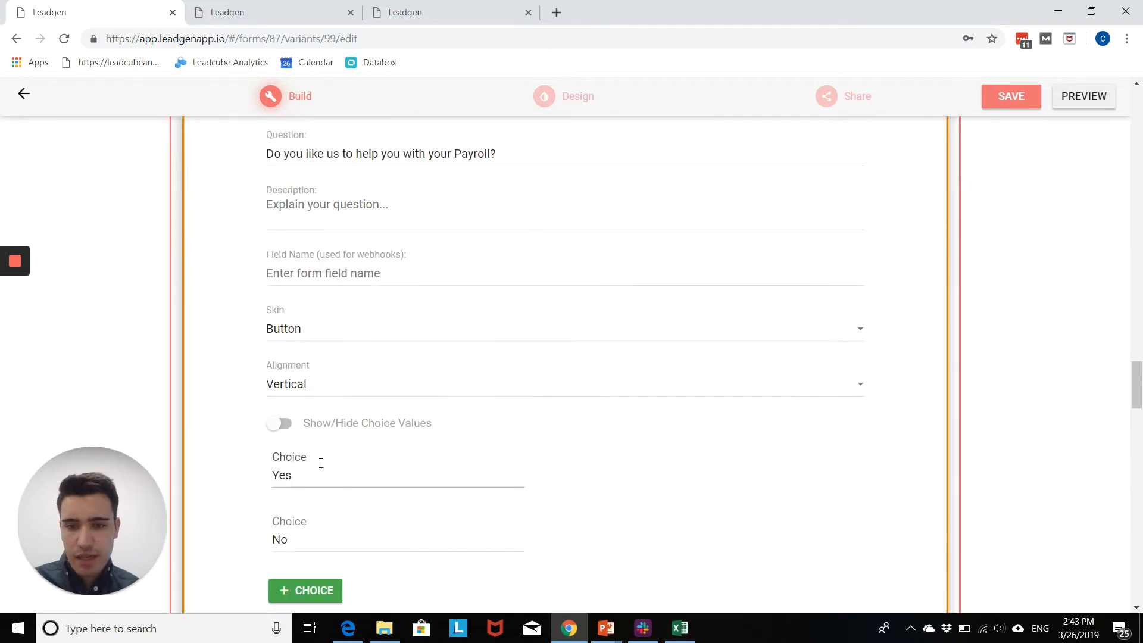
click(279, 423)
Show the choice values of the additional services question in step 5 and review the value of each choice
scroll(451, 374, down, 13)
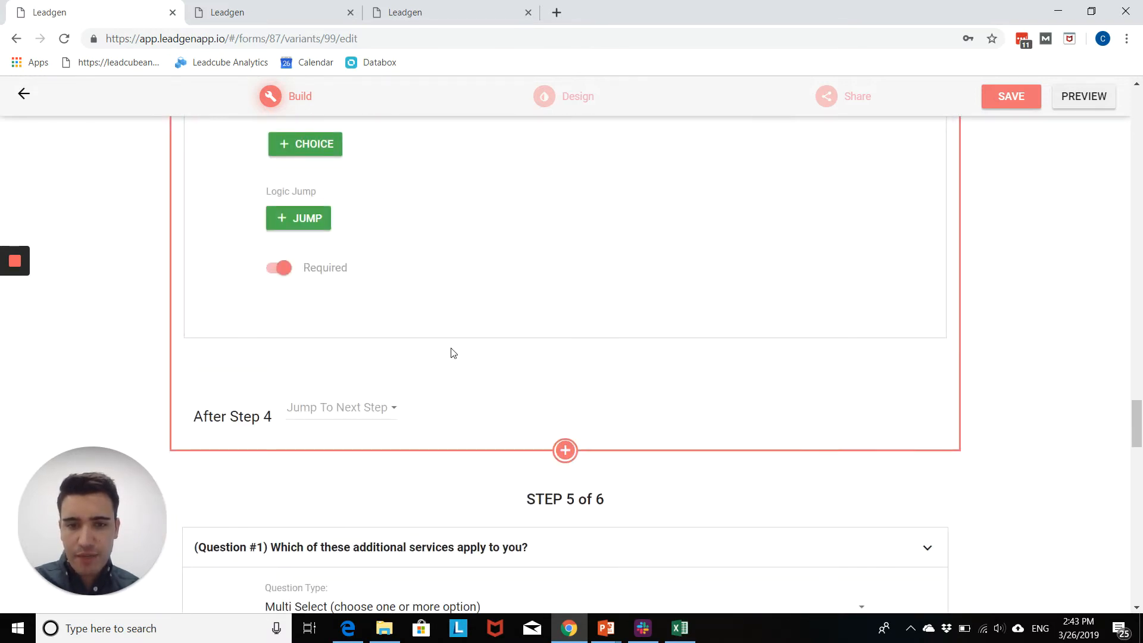
click(280, 412)
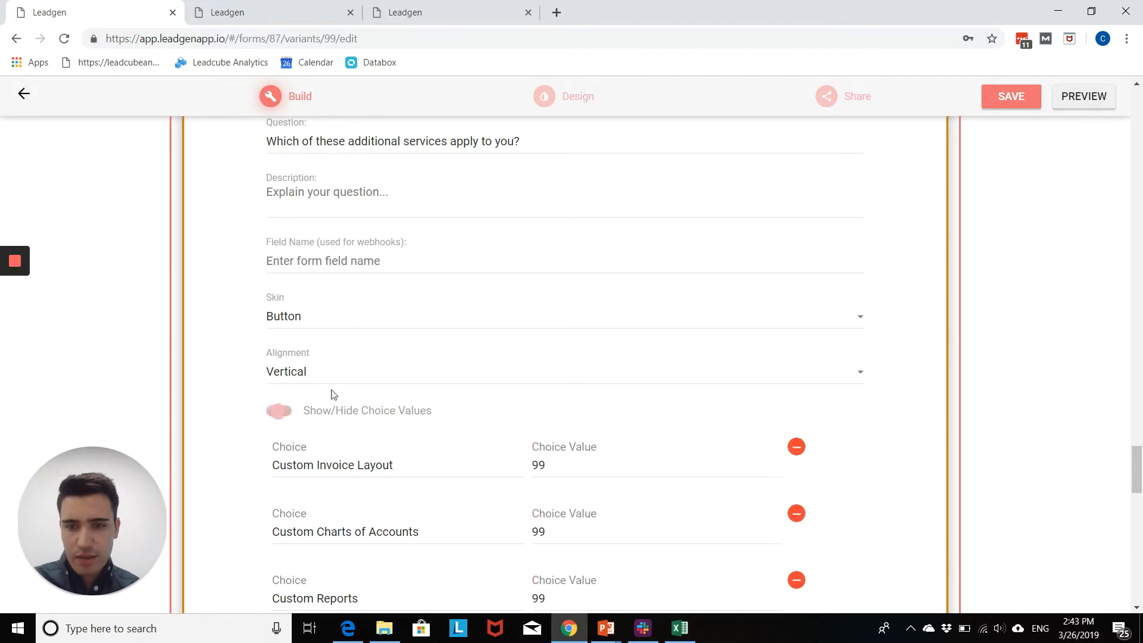
scroll(654, 345, down, 2)
scroll(381, 324, down, 1)
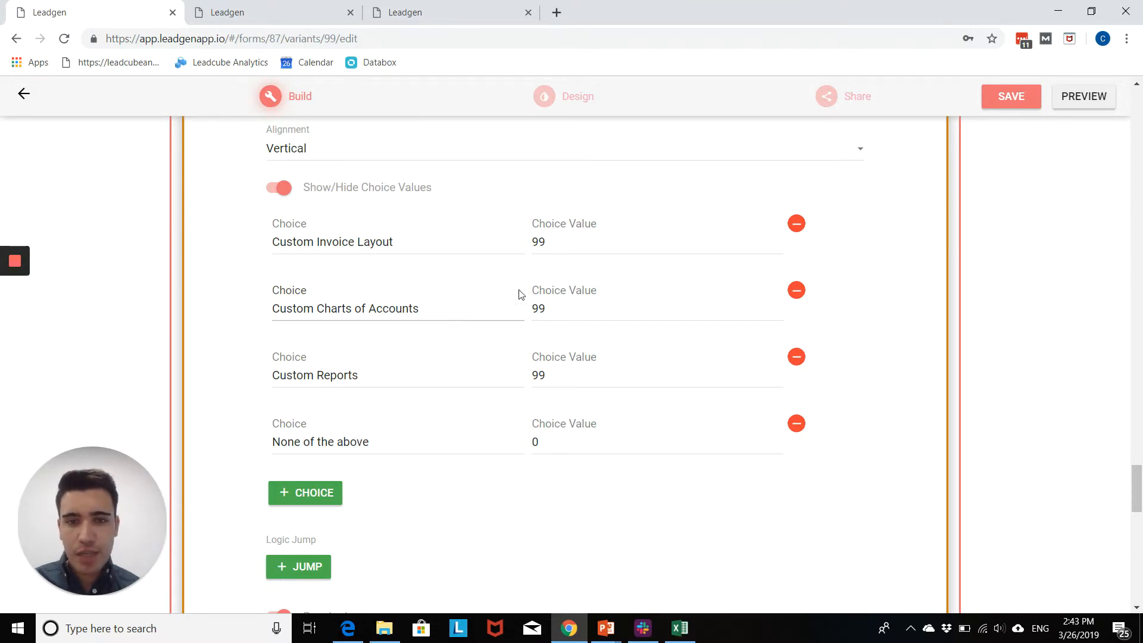
Review the choice values of the additional services question and save the form
scroll(597, 426, down, 6)
scroll(595, 411, down, 4)
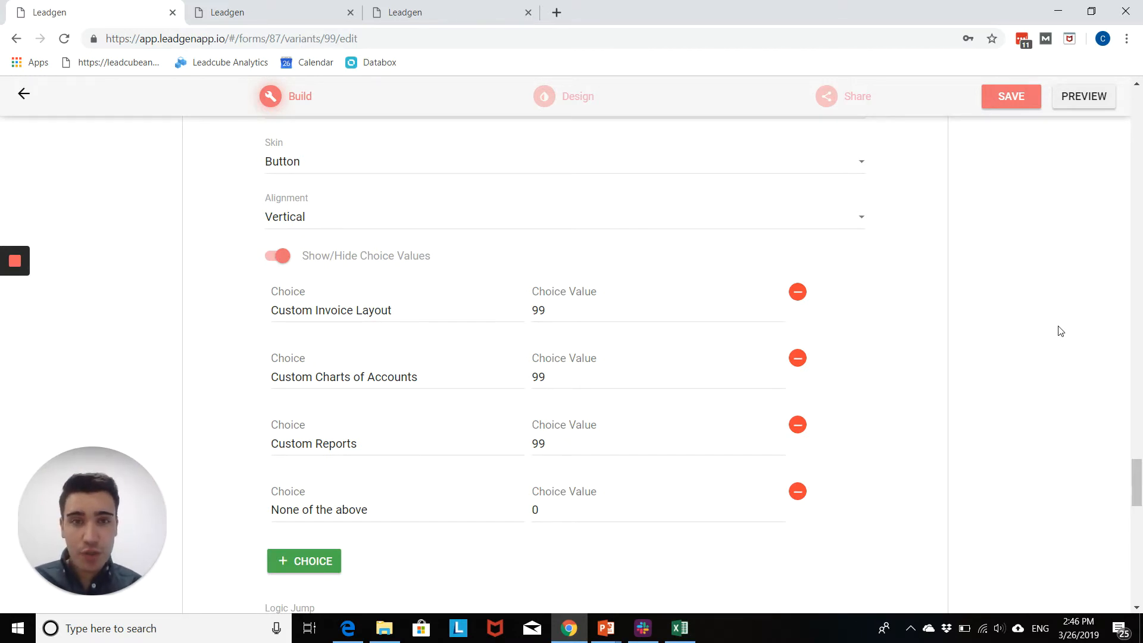
click(1004, 100)
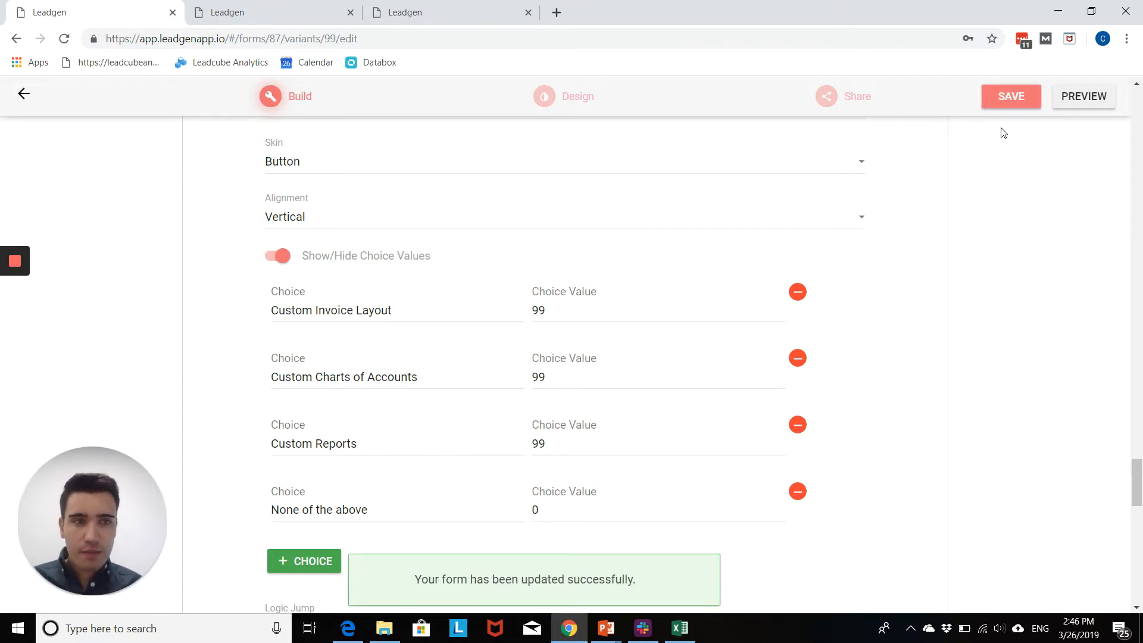
Expand the Embed Choice Formula section and read its allowed operations and example formulas
scroll(998, 156, down, 10)
scroll(998, 156, down, 2)
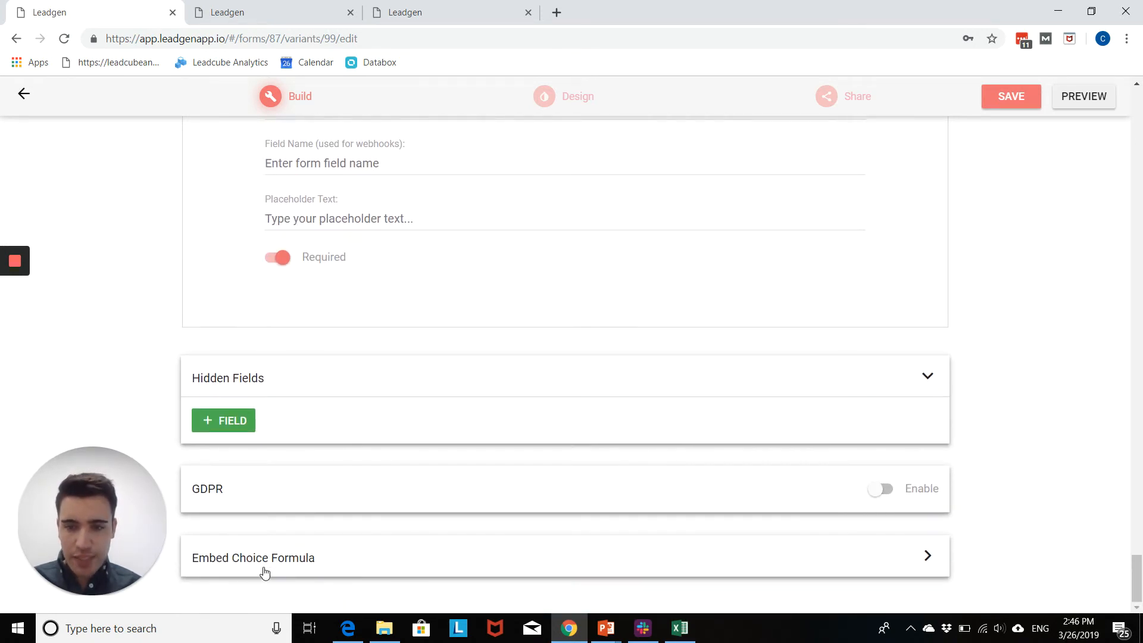
click(928, 569)
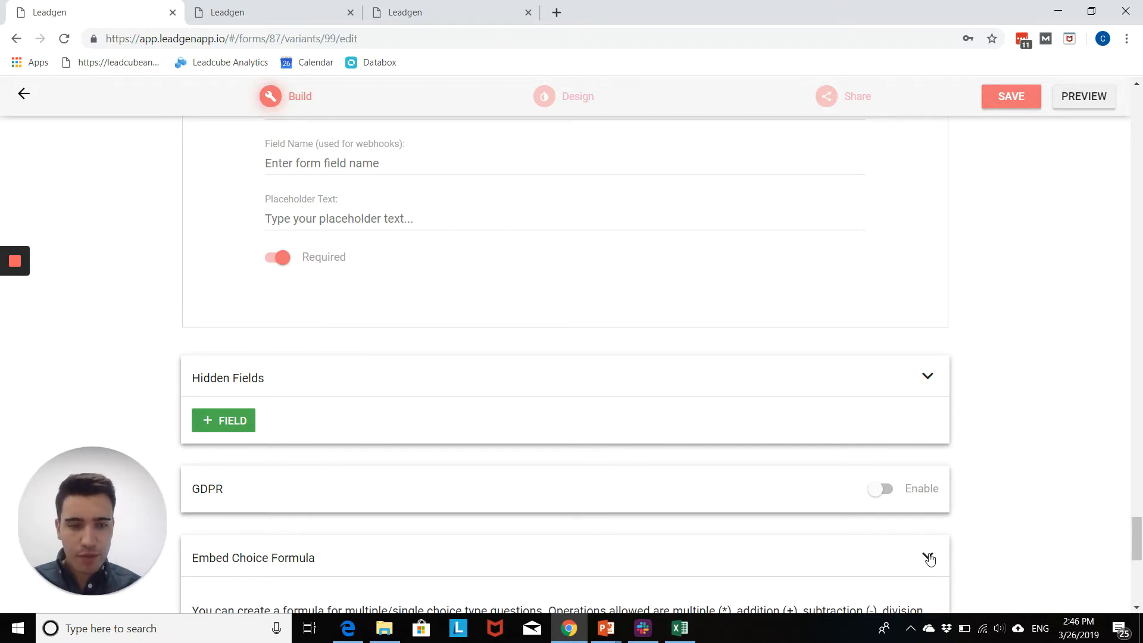
scroll(952, 494, down, 6)
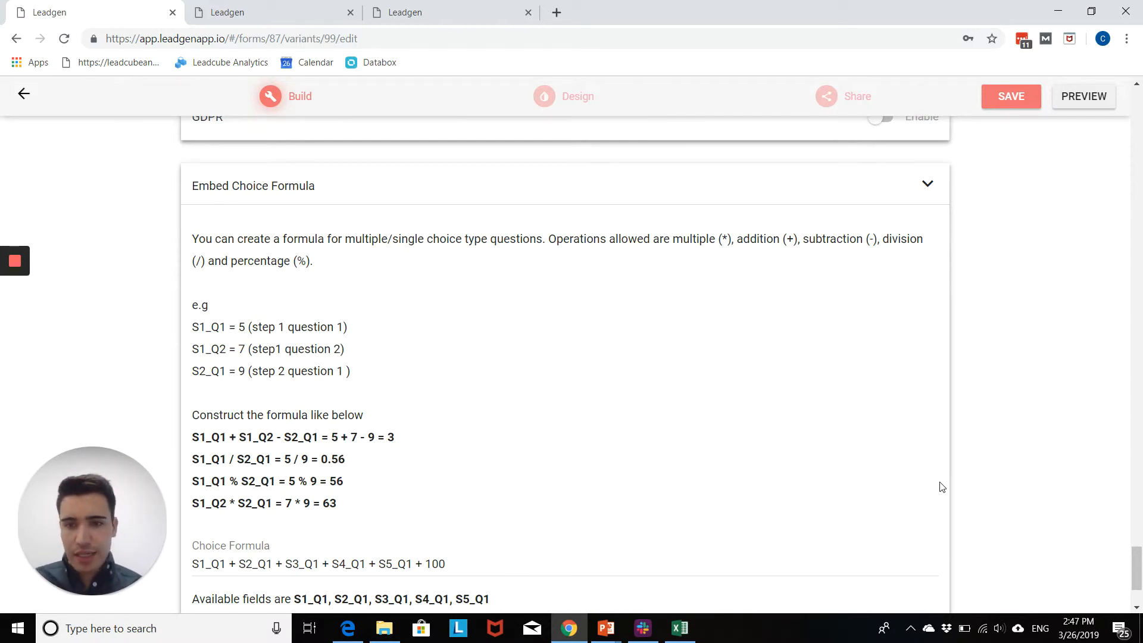
scroll(759, 501, down, 1)
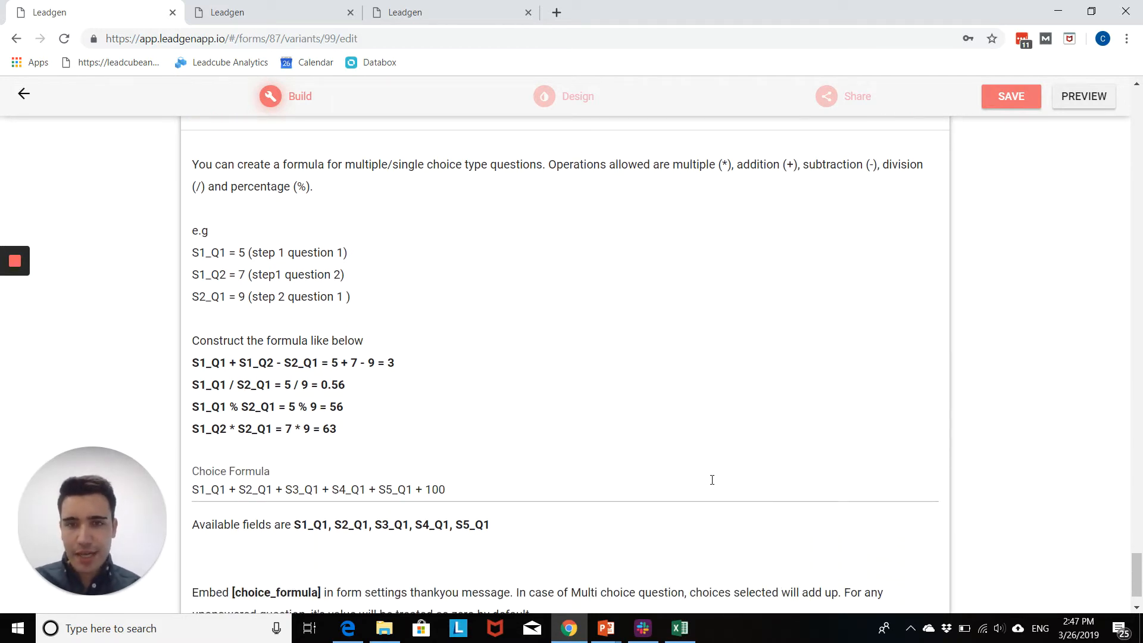
scroll(449, 351, up, 1)
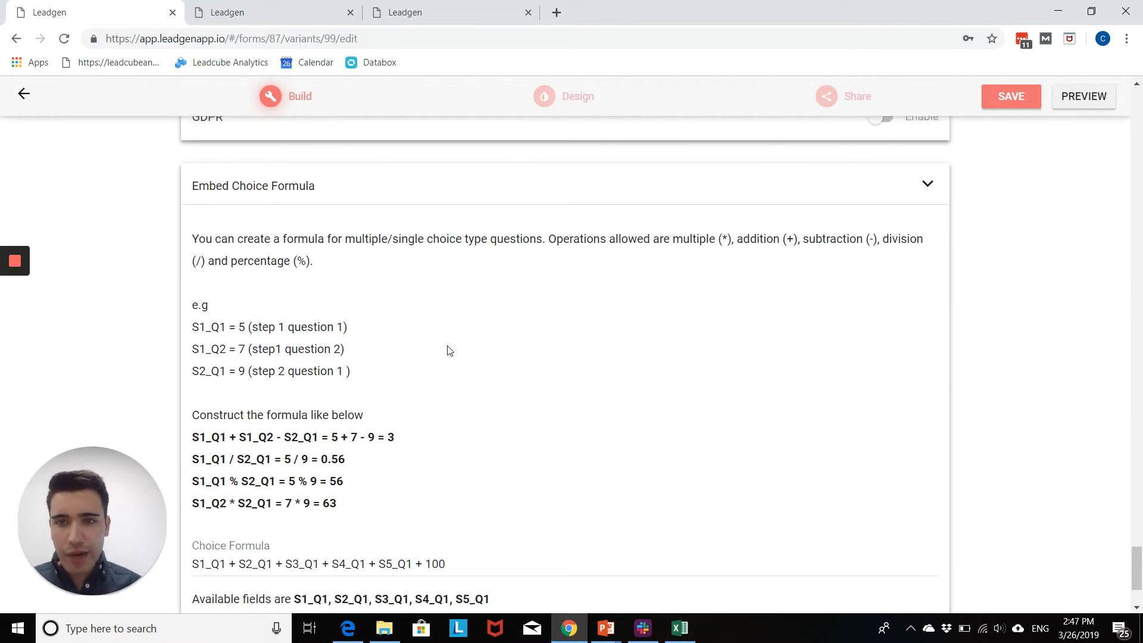
Examine how example field codes such as S1_Q1 refer to the form's step and question numbers
drag(192, 324, 200, 339)
click(207, 330)
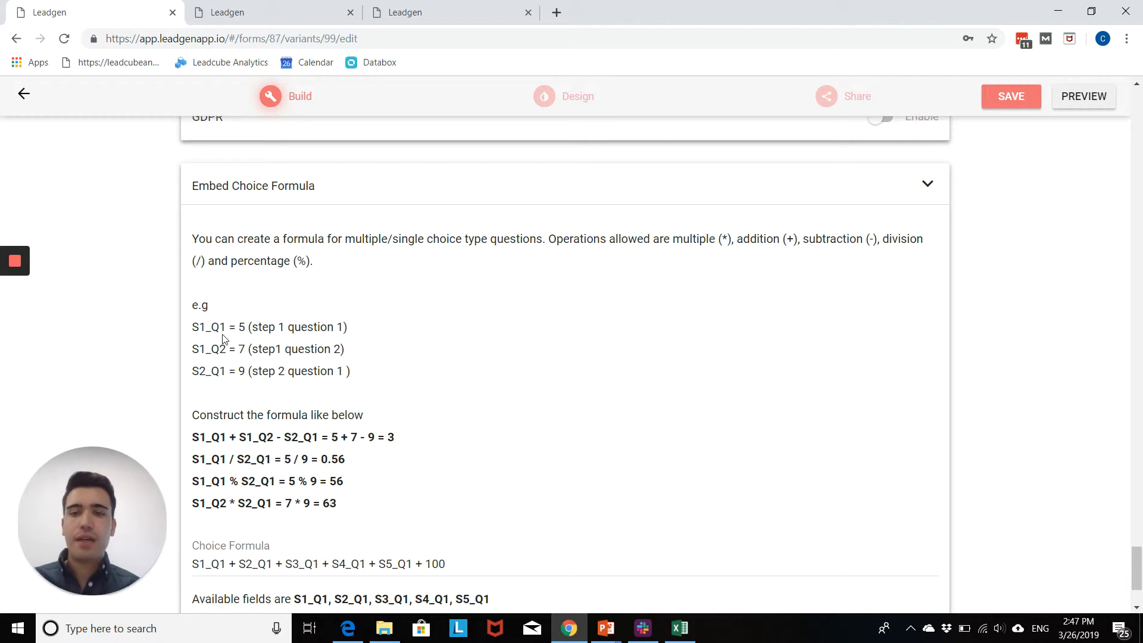
scroll(224, 338, down, 1)
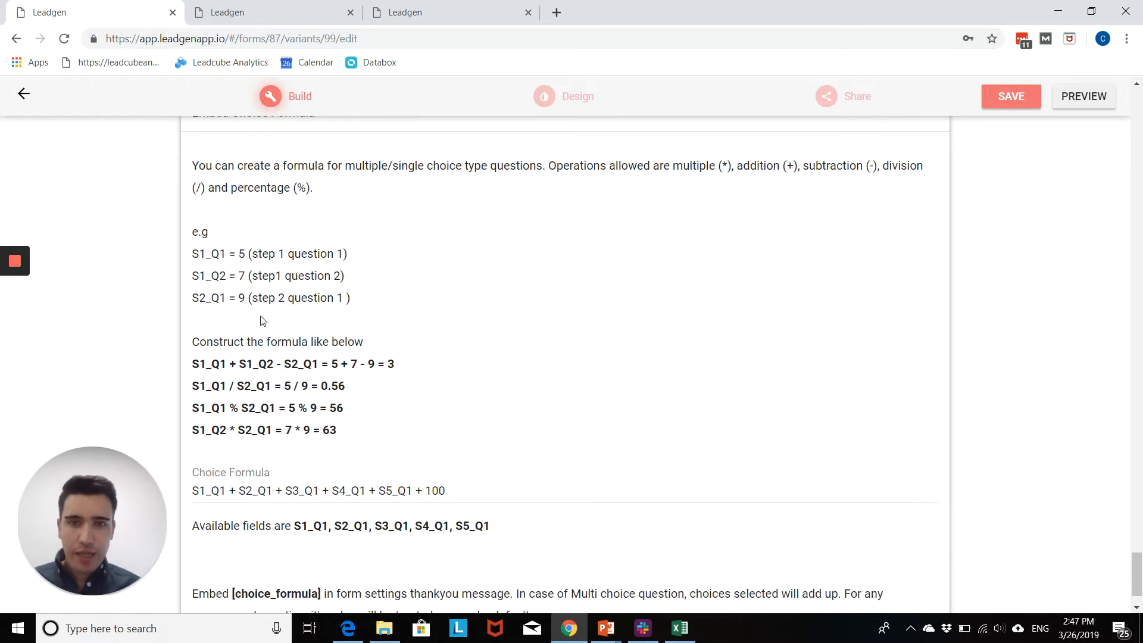
scroll(260, 322, up, 9)
scroll(260, 320, up, 7)
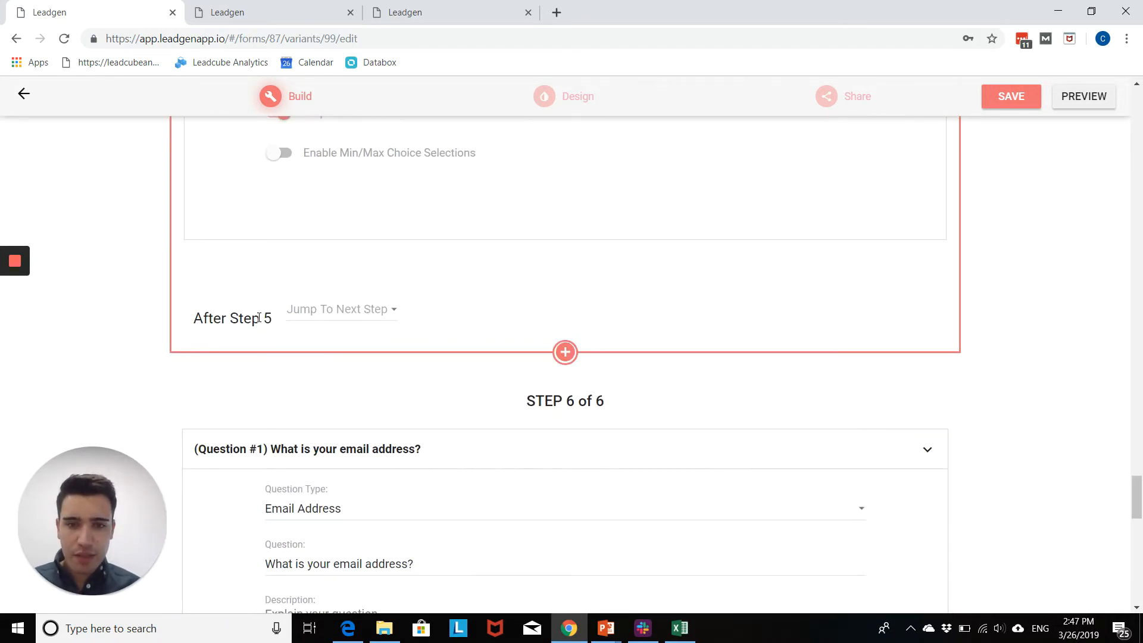
scroll(258, 319, down, 15)
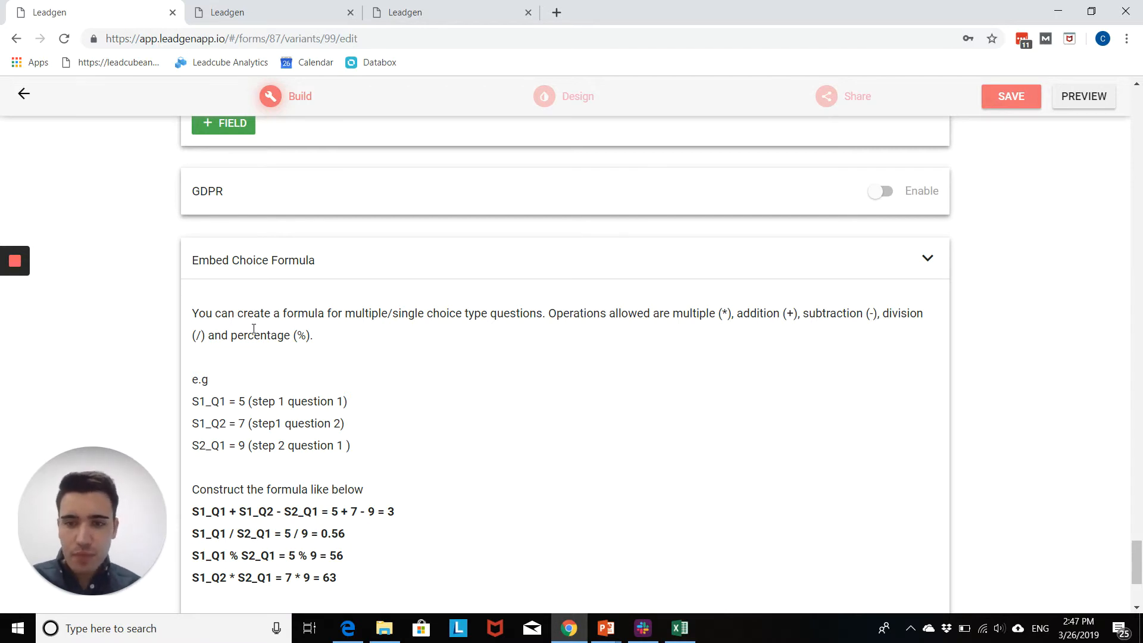
scroll(253, 329, down, 4)
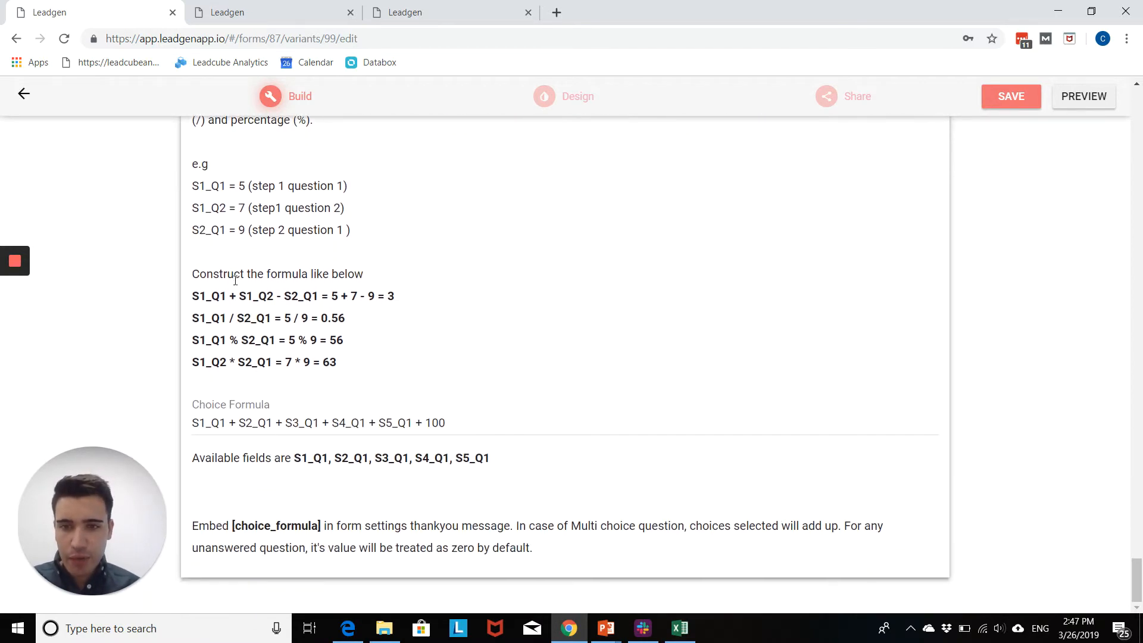
Review the example formulas and the form's own Choice Formula, including its added constant of 100, and save the form
triple_click(238, 296)
click(236, 295)
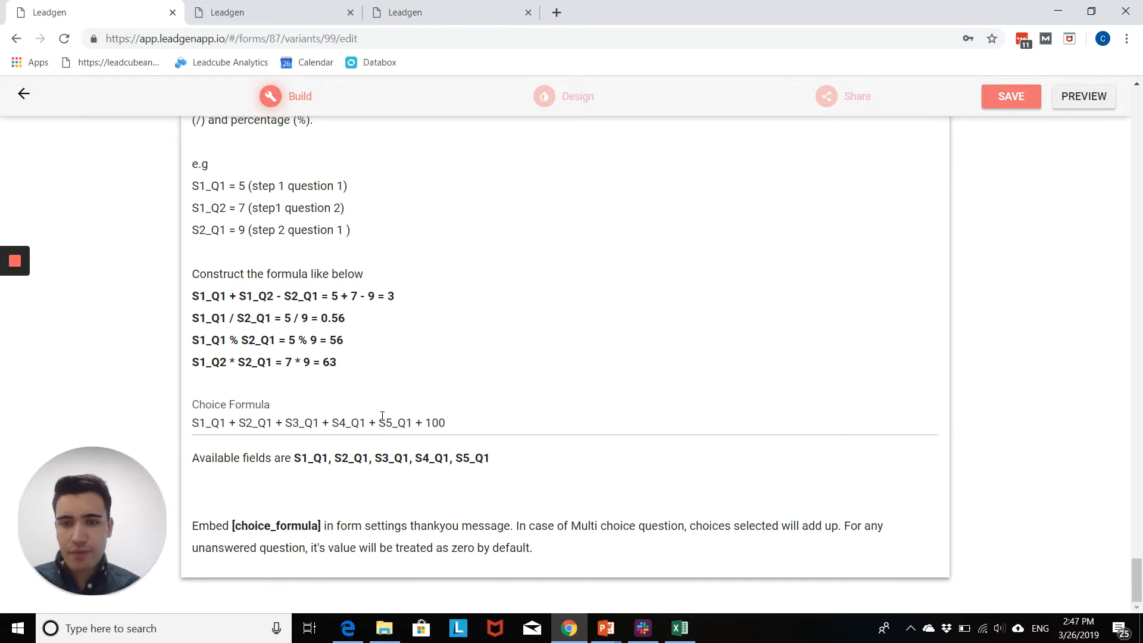
click(206, 428)
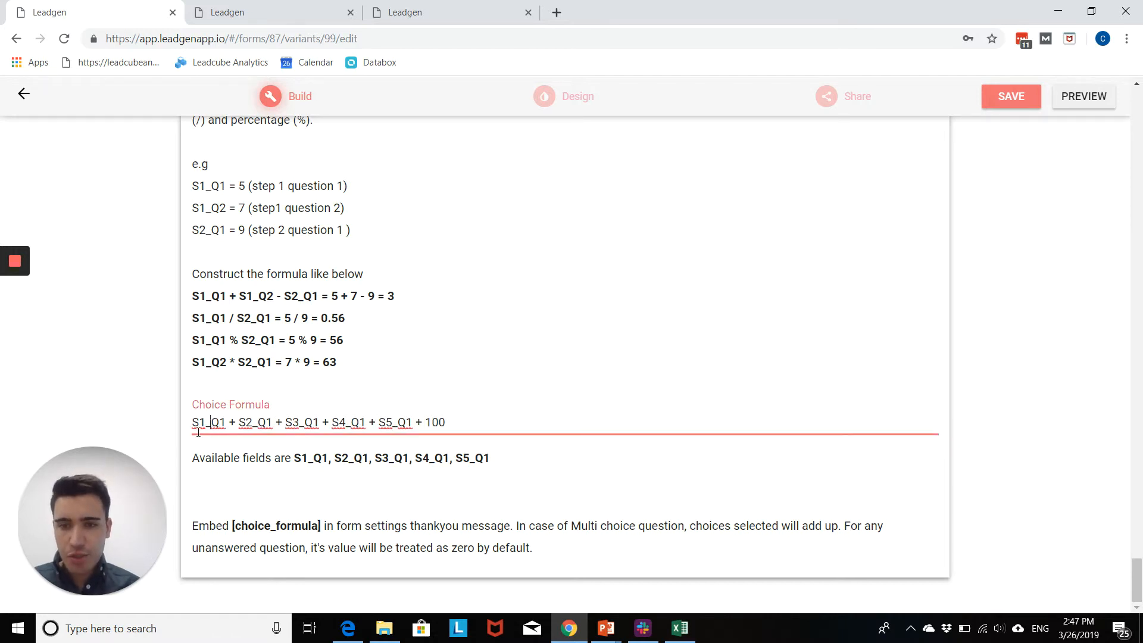
click(198, 430)
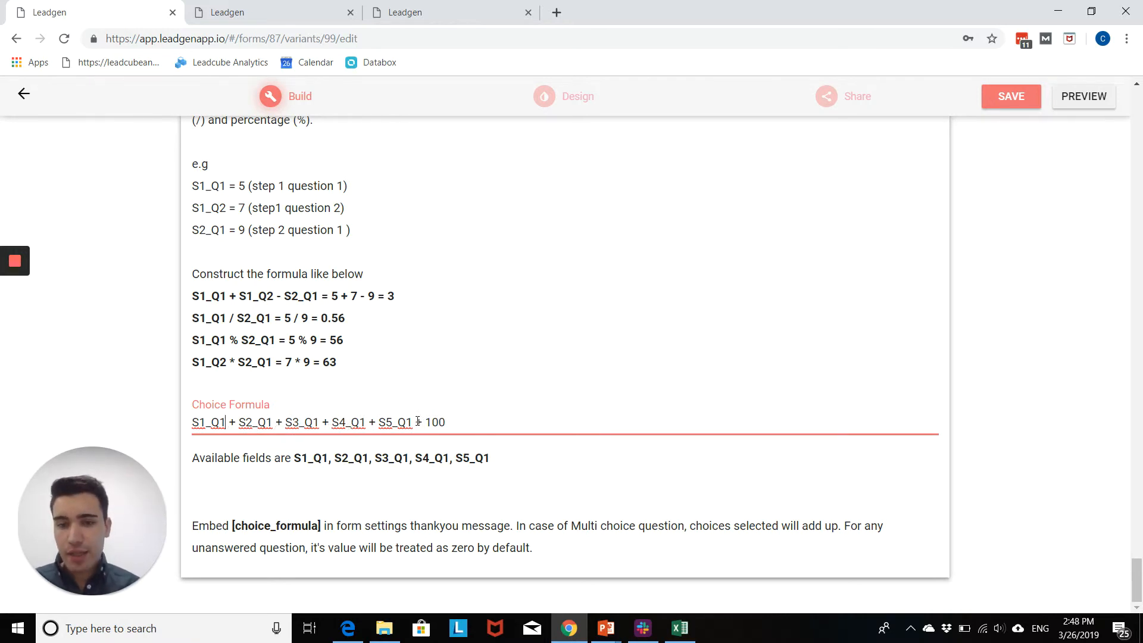
drag(416, 421, 438, 423)
click(445, 425)
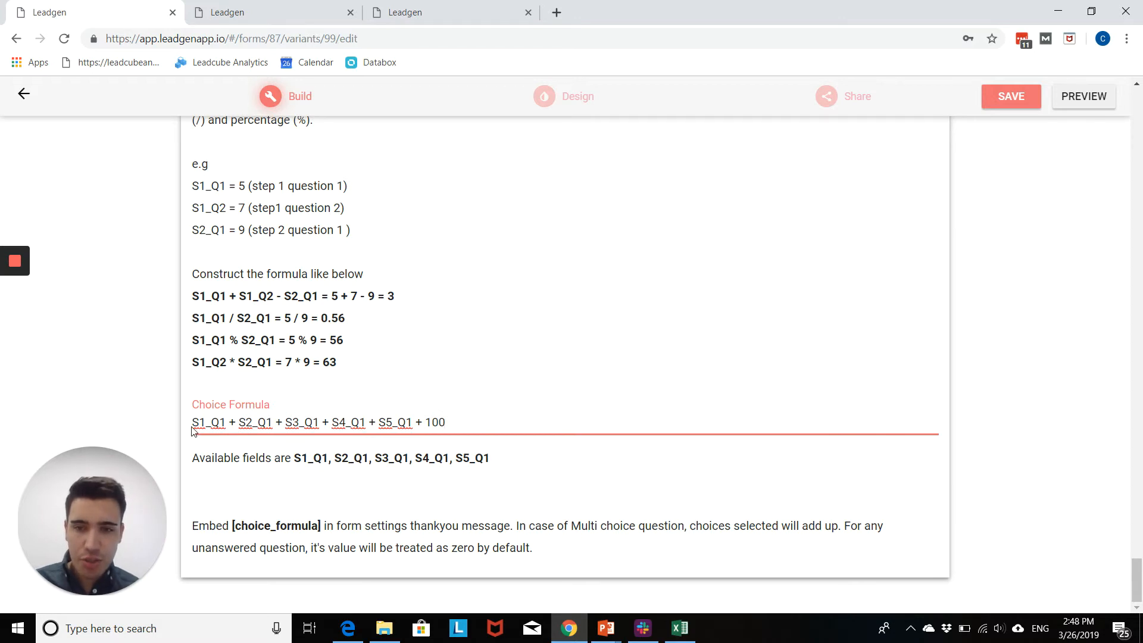
drag(192, 429, 500, 415)
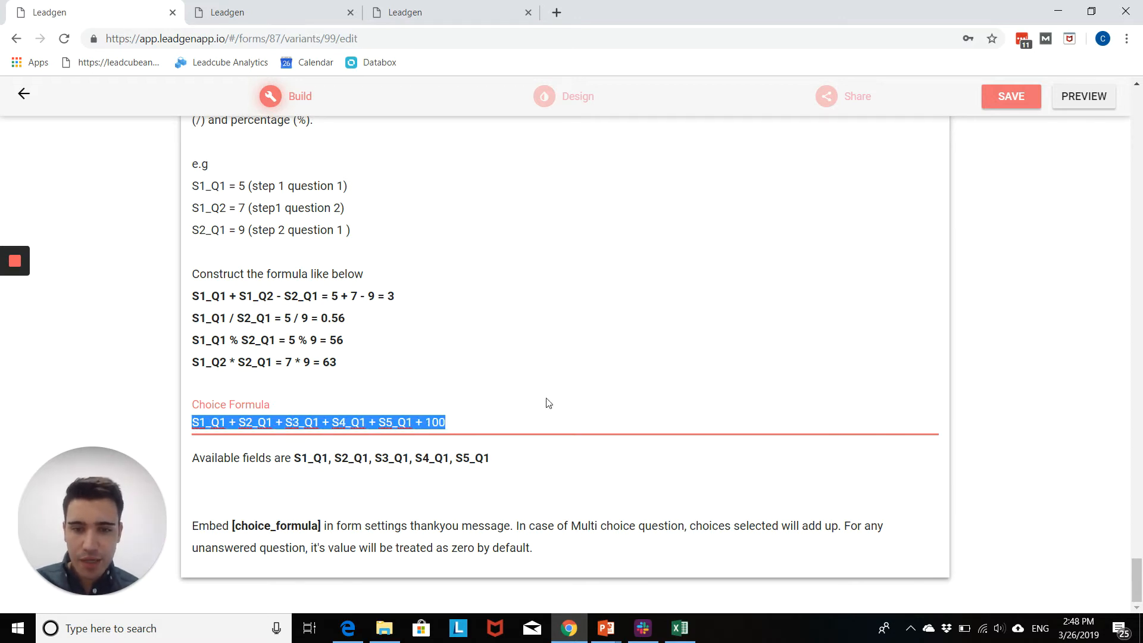
click(1018, 97)
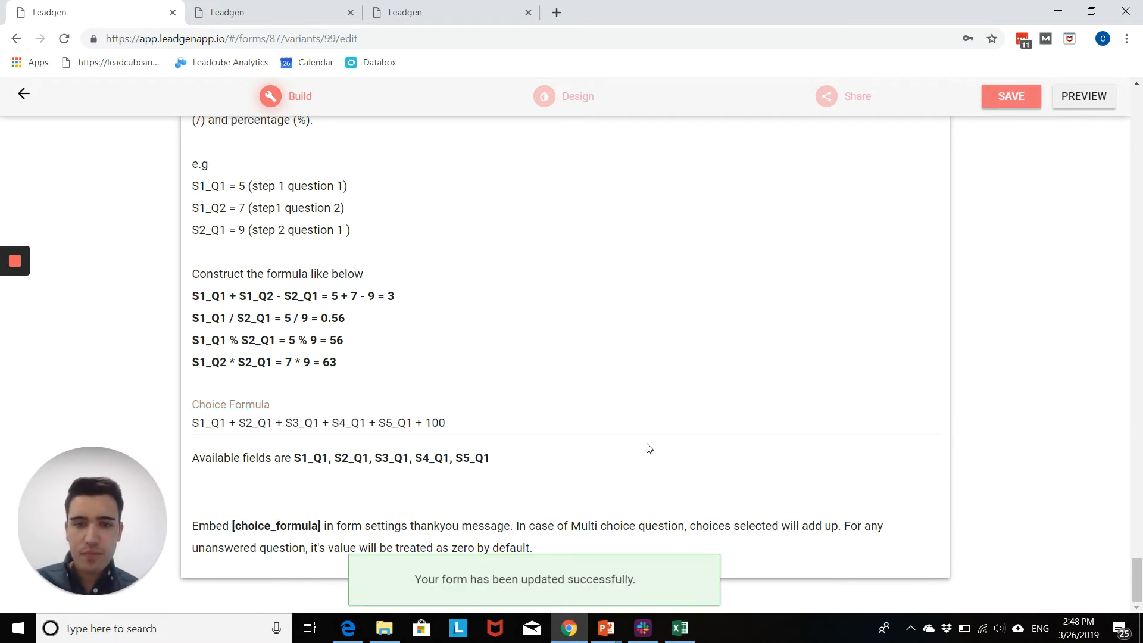
Leave the form editor and show the thank-you message under Submit Actions in the form settings
click(22, 98)
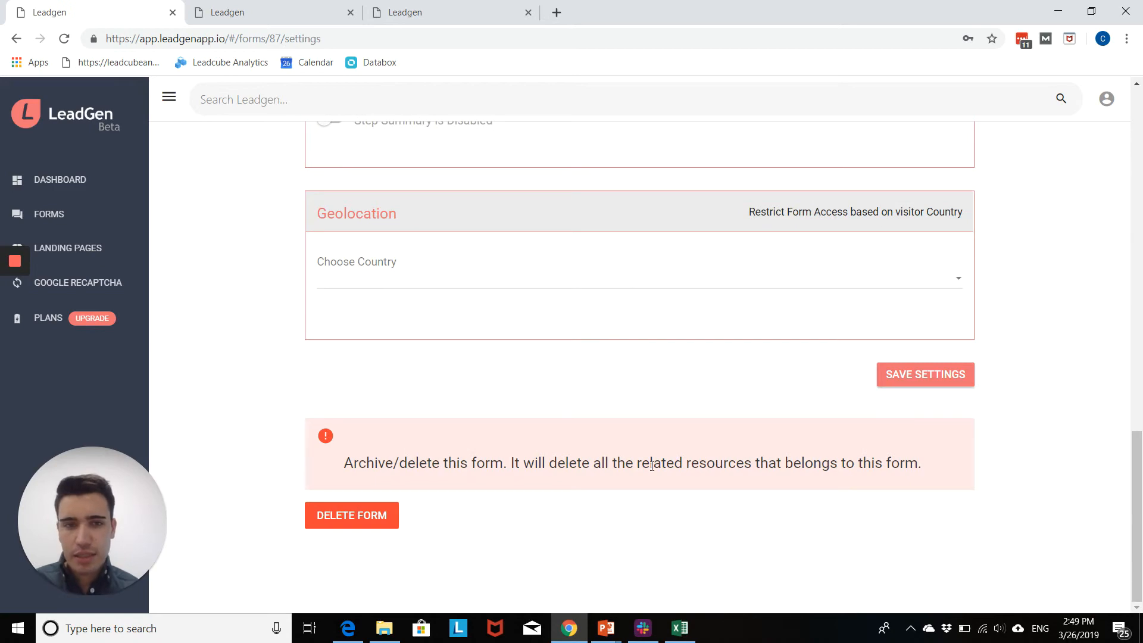
scroll(653, 471, up, 3)
scroll(653, 470, up, 15)
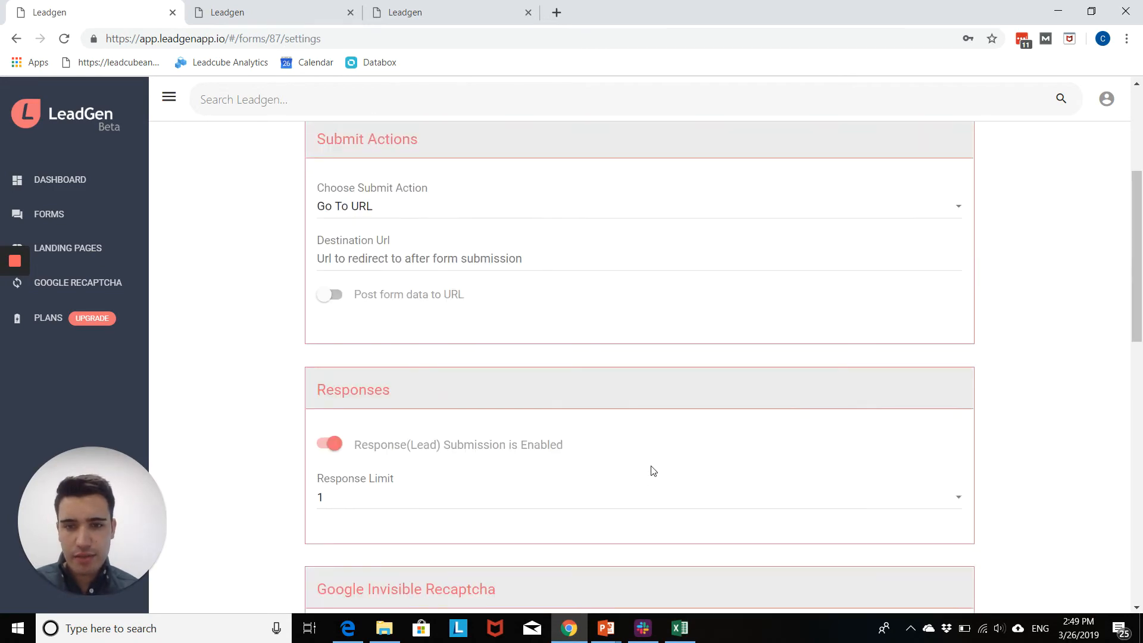
scroll(613, 465, down, 10)
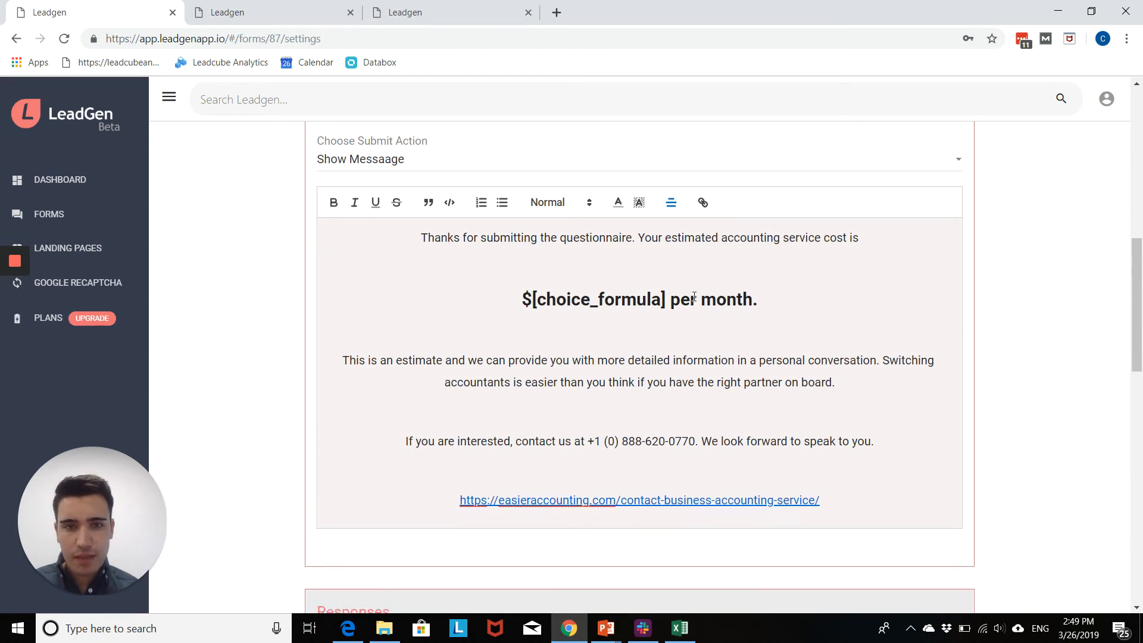
scroll(721, 293, down, 1)
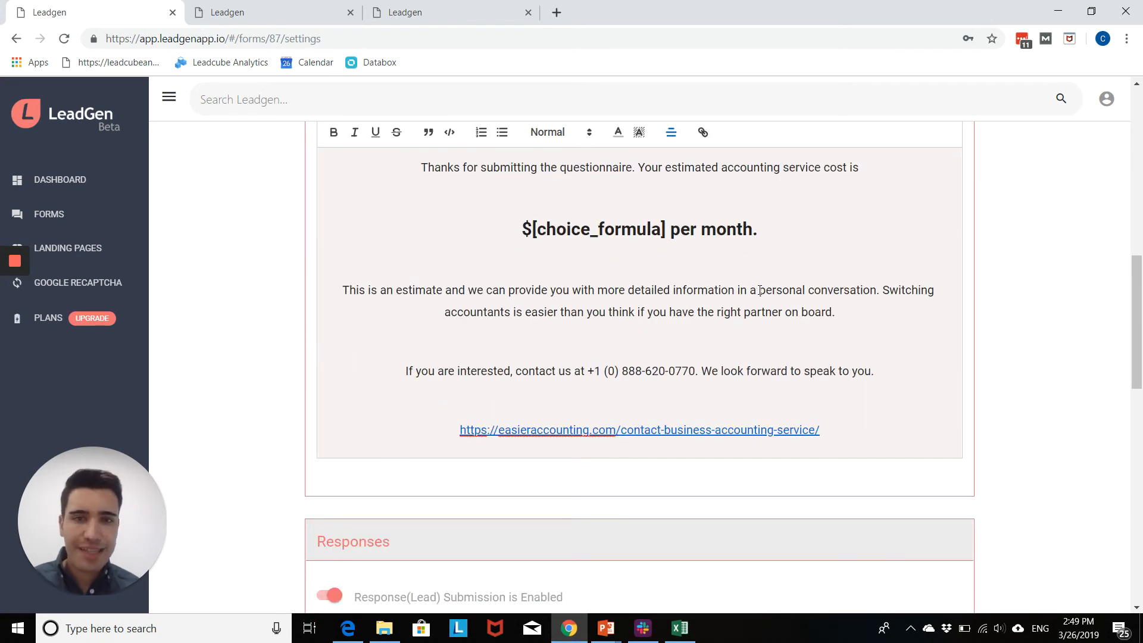
Copy the [choice_formula] placeholder from the cost line of the thank-you message
drag(441, 168, 608, 172)
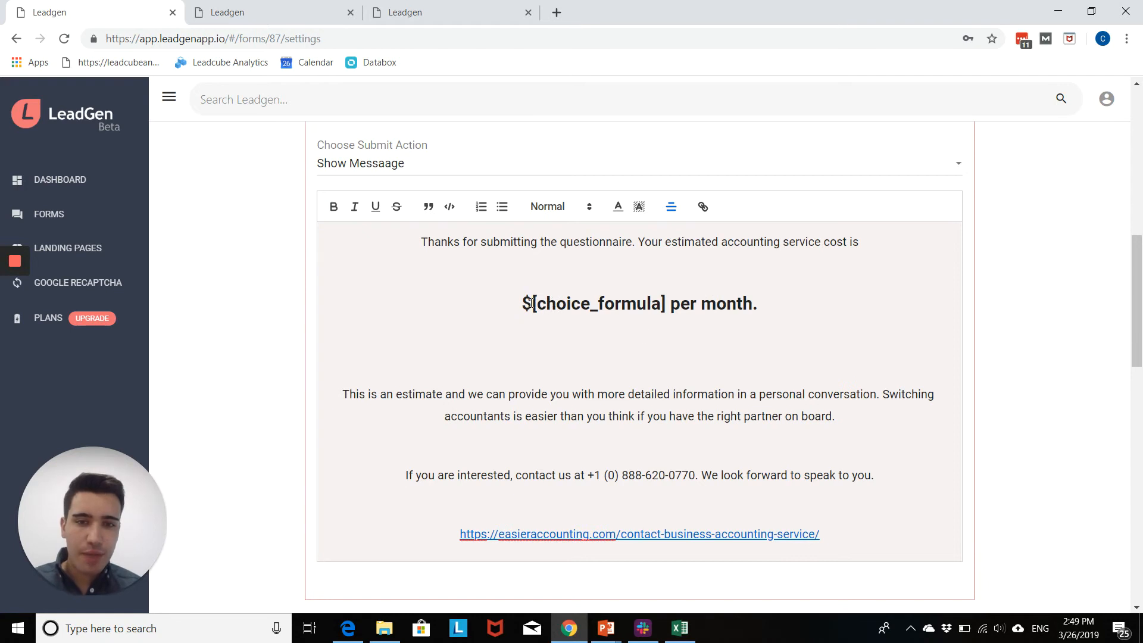
drag(531, 303, 665, 312)
key(ctrl+c)
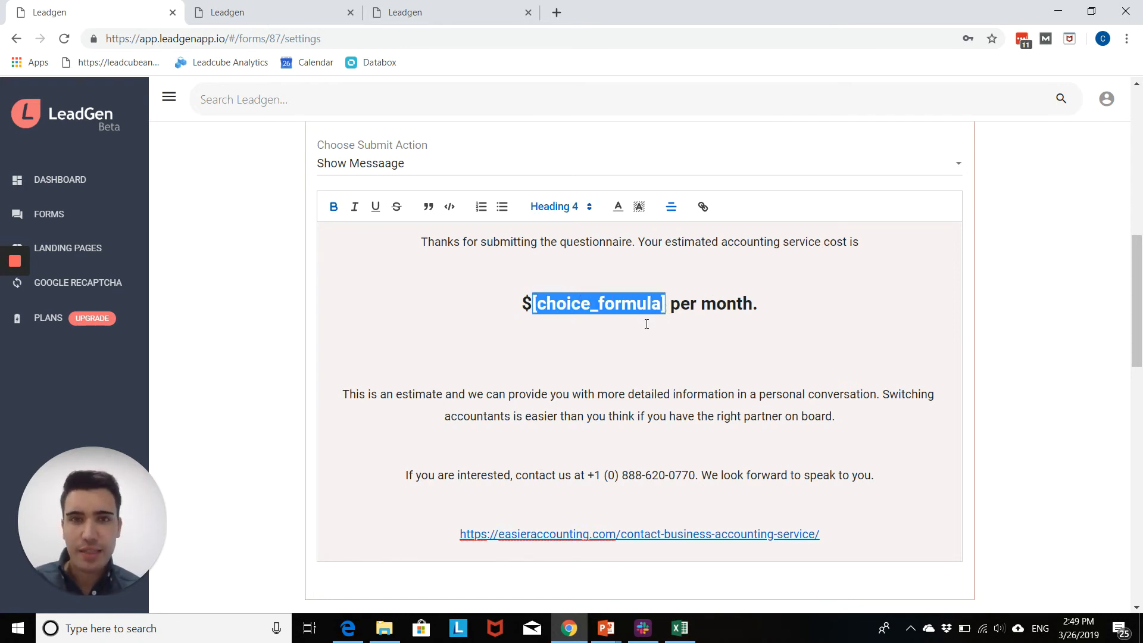
Return to the form overview and reopen the form settings at the thank-you message
scroll(645, 334, up, 1)
scroll(645, 333, down, 7)
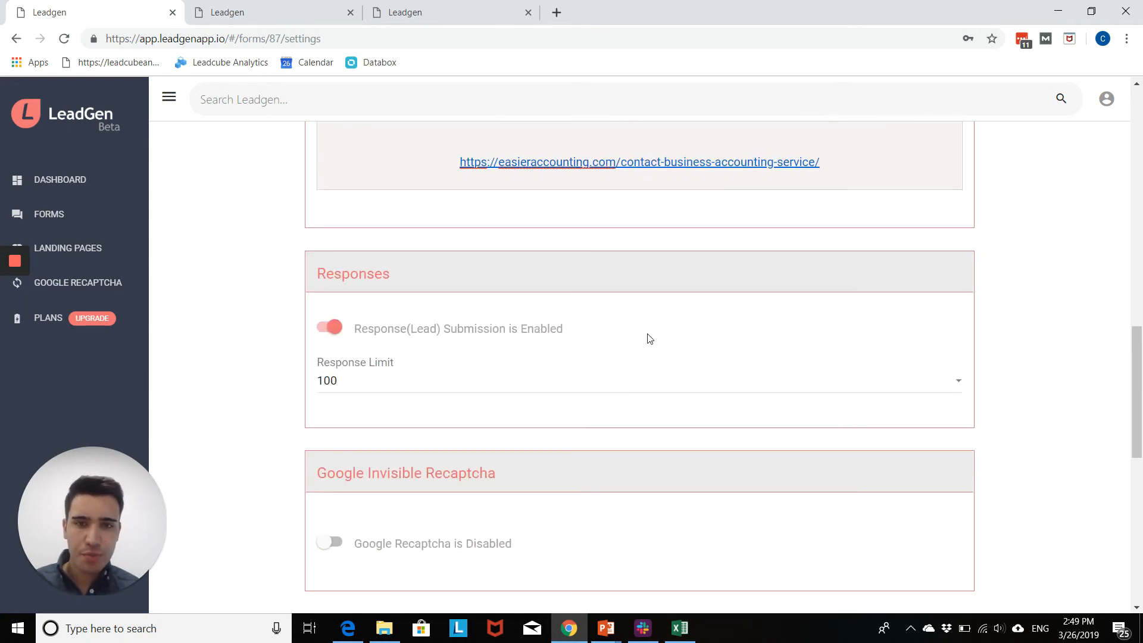
scroll(645, 334, up, 16)
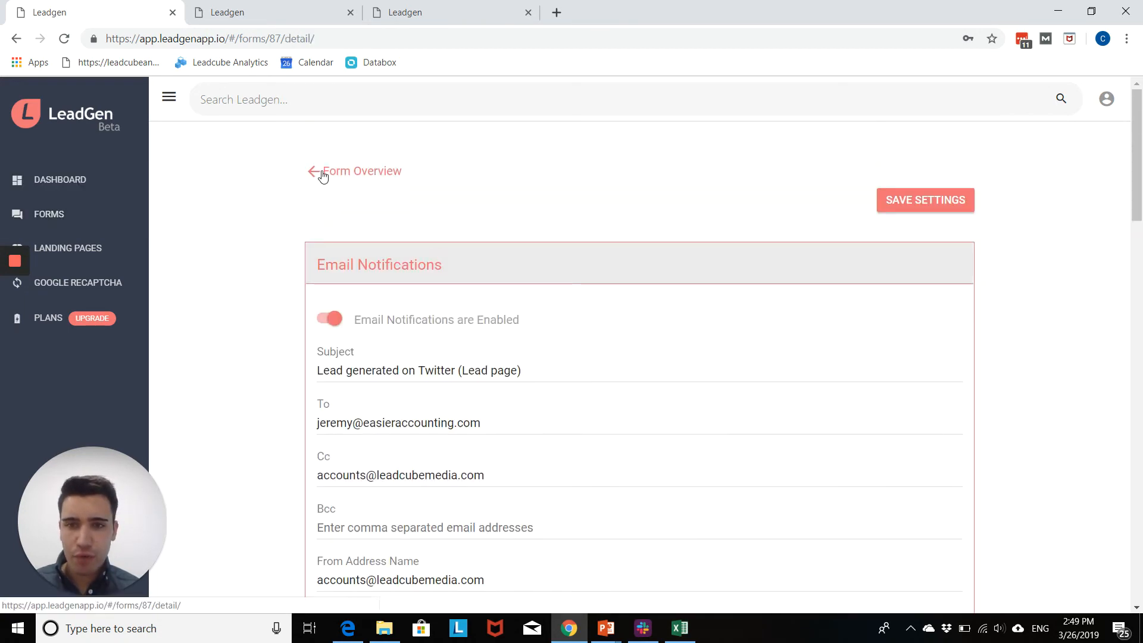
click(321, 173)
click(334, 432)
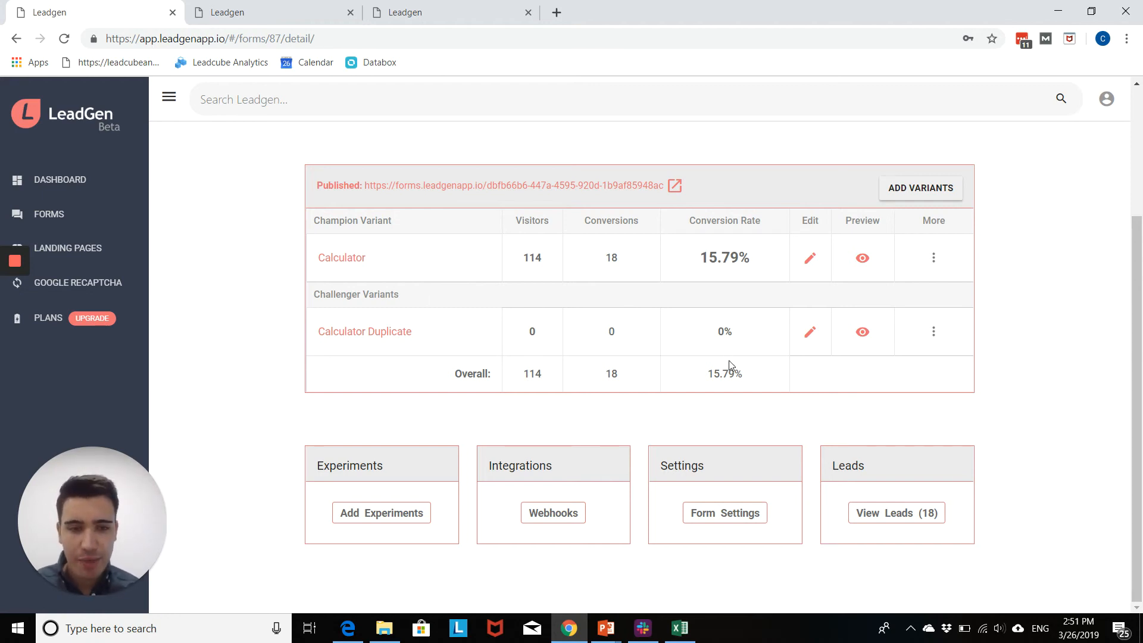
click(736, 523)
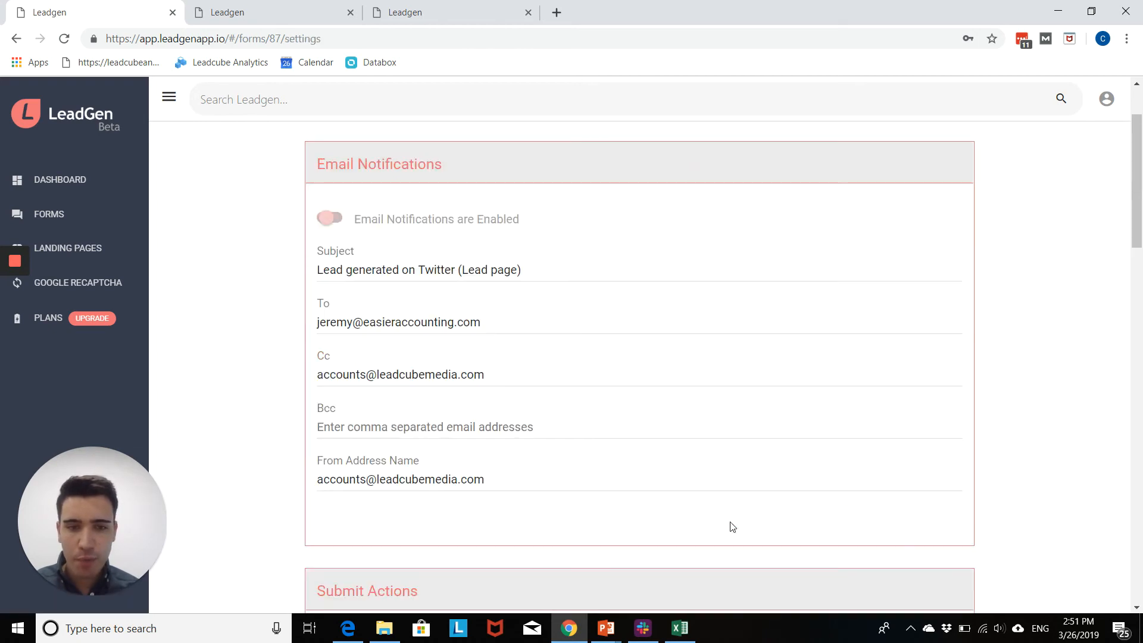
scroll(635, 420, down, 6)
scroll(636, 414, down, 2)
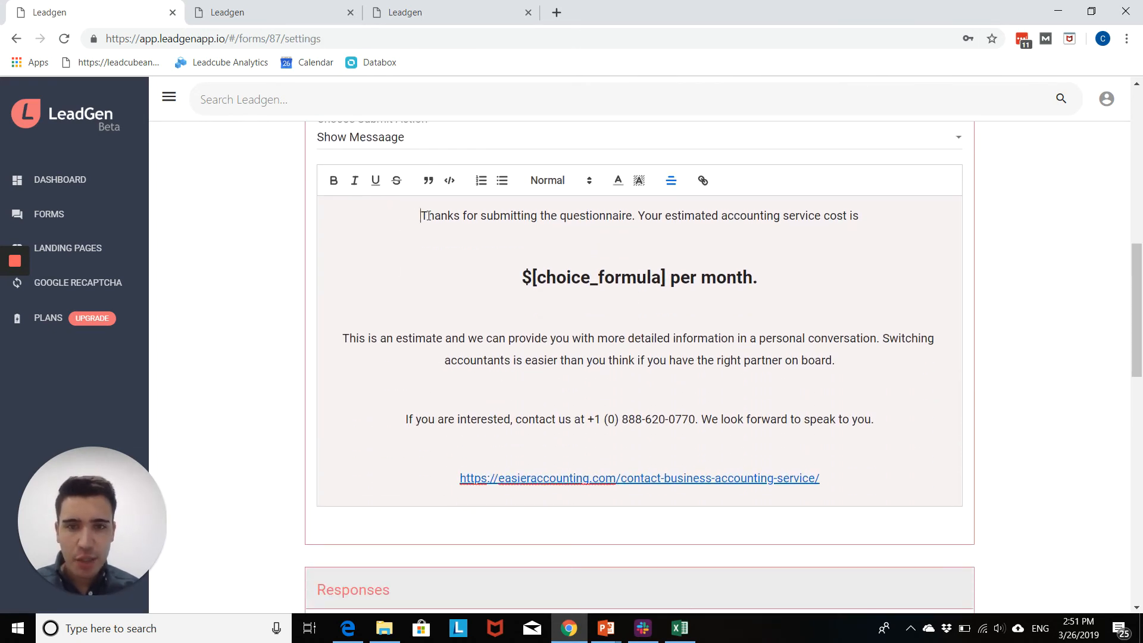
Add a line with $[choice_formula] directly below the opening sentence of the thank-you message
drag(427, 215, 878, 231)
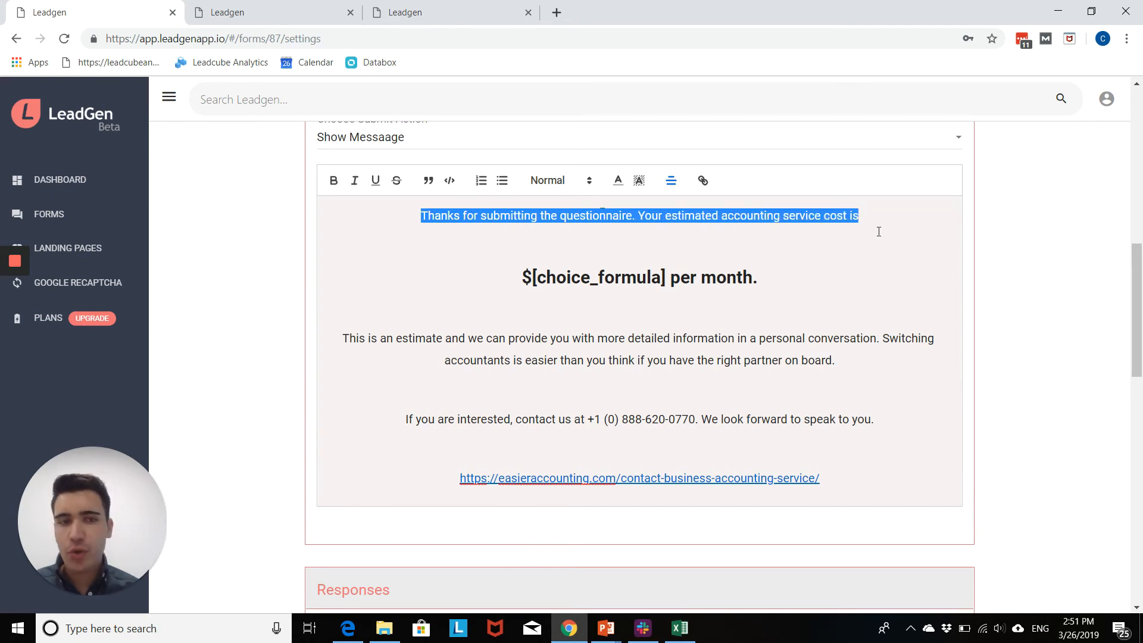
click(817, 286)
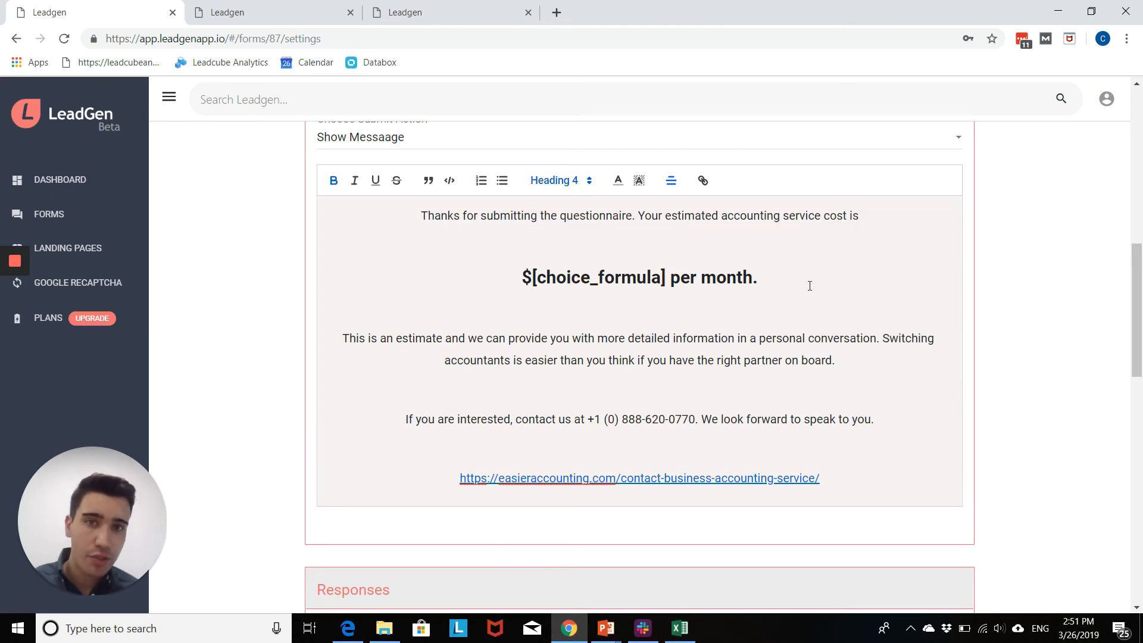
click(893, 219)
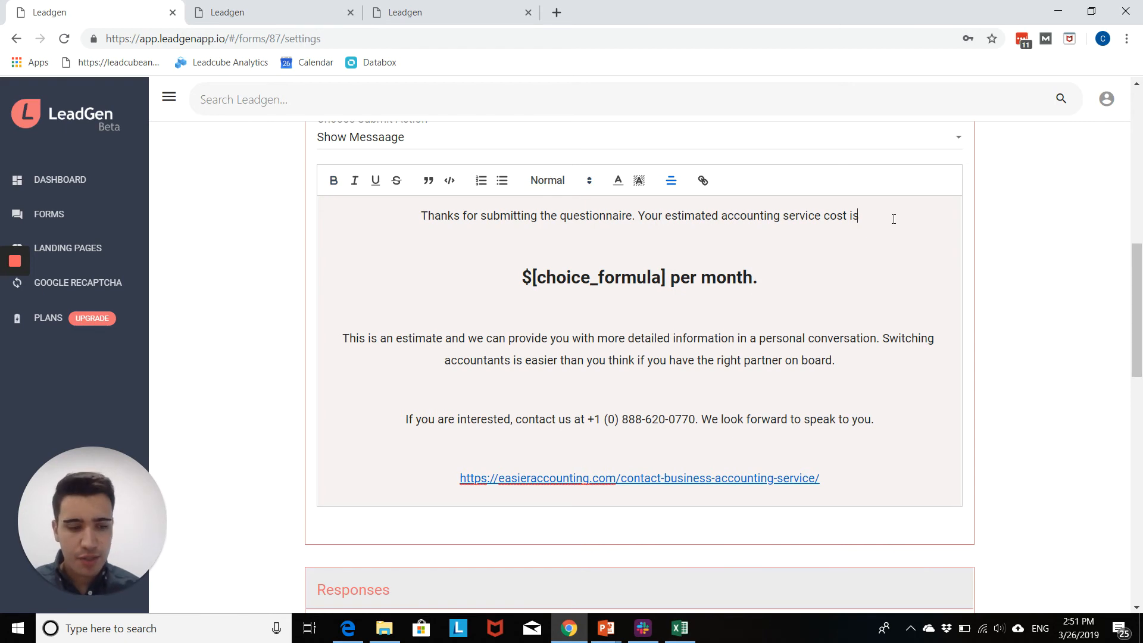
key(Return)
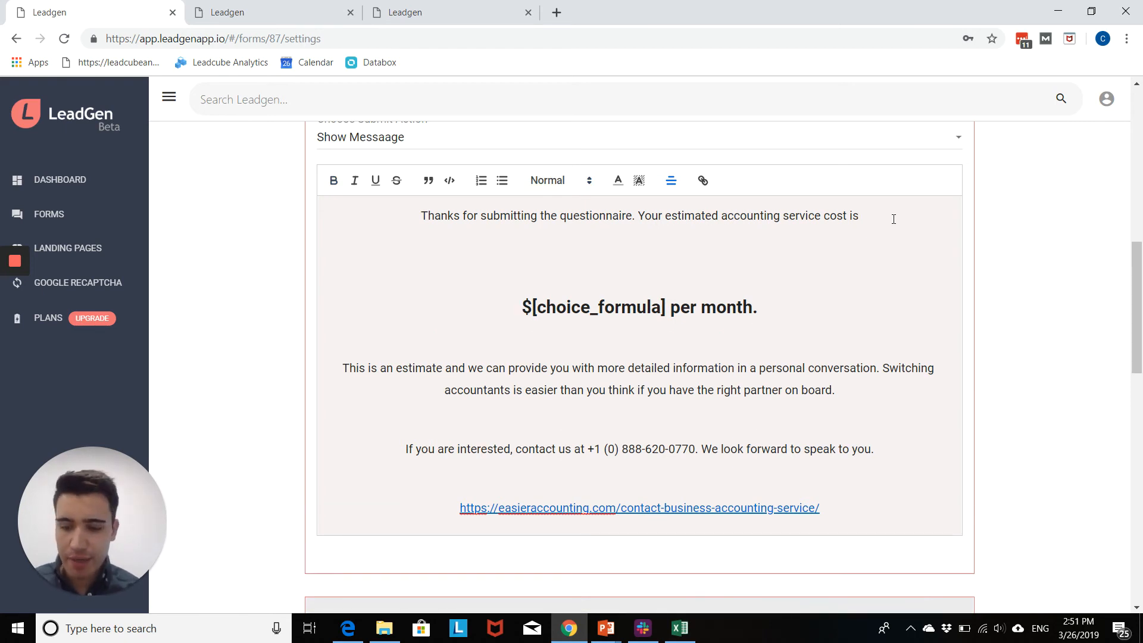
key(ctrl+v)
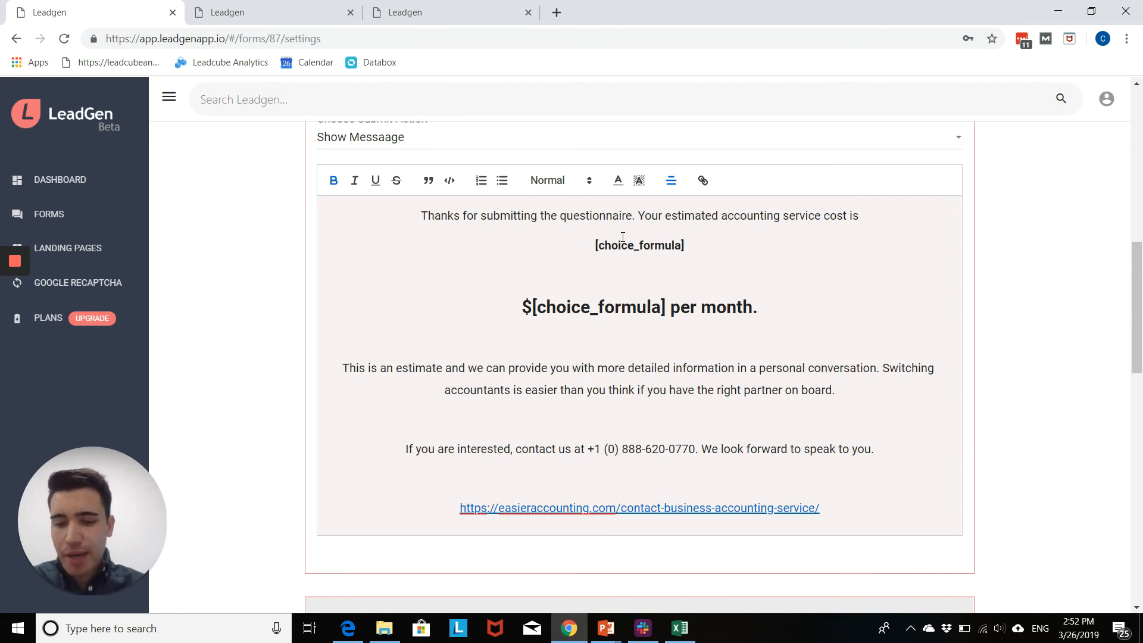
text($)
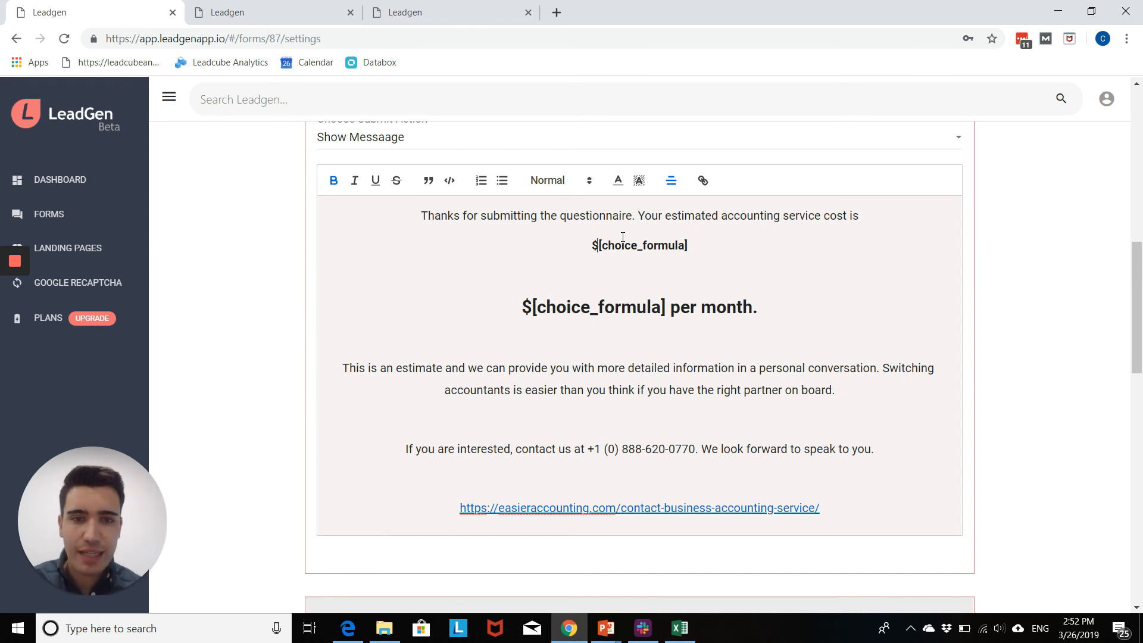
Undo the added $[choice_formula] line in the thank-you message and highlight the estimate explanation and part of the contact sentence
key(ctrl+z)
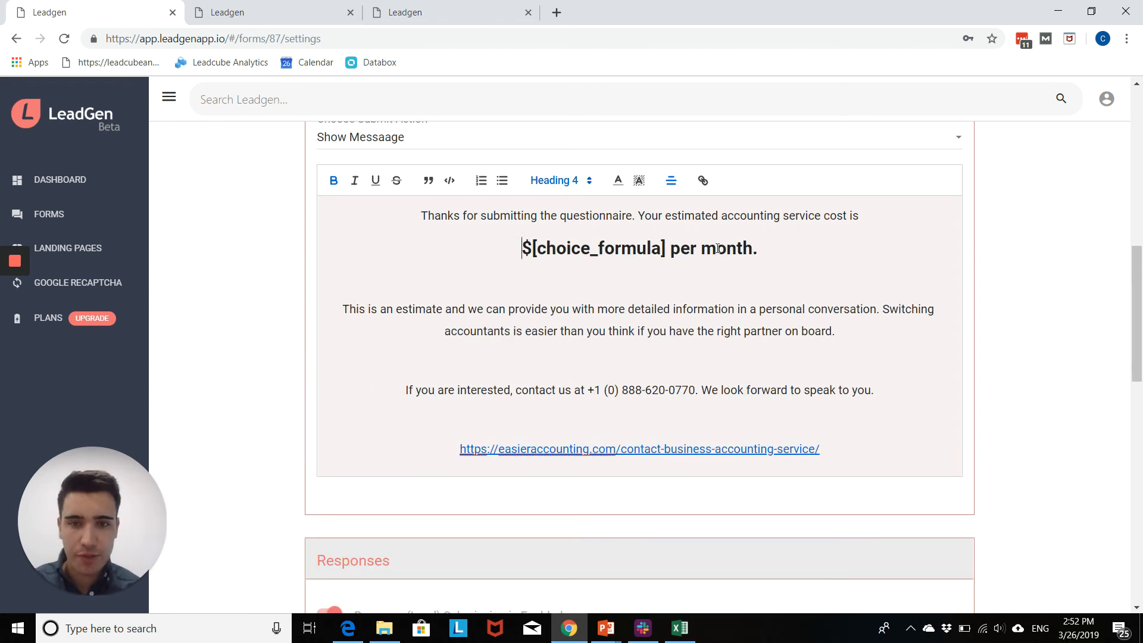
drag(340, 309, 804, 357)
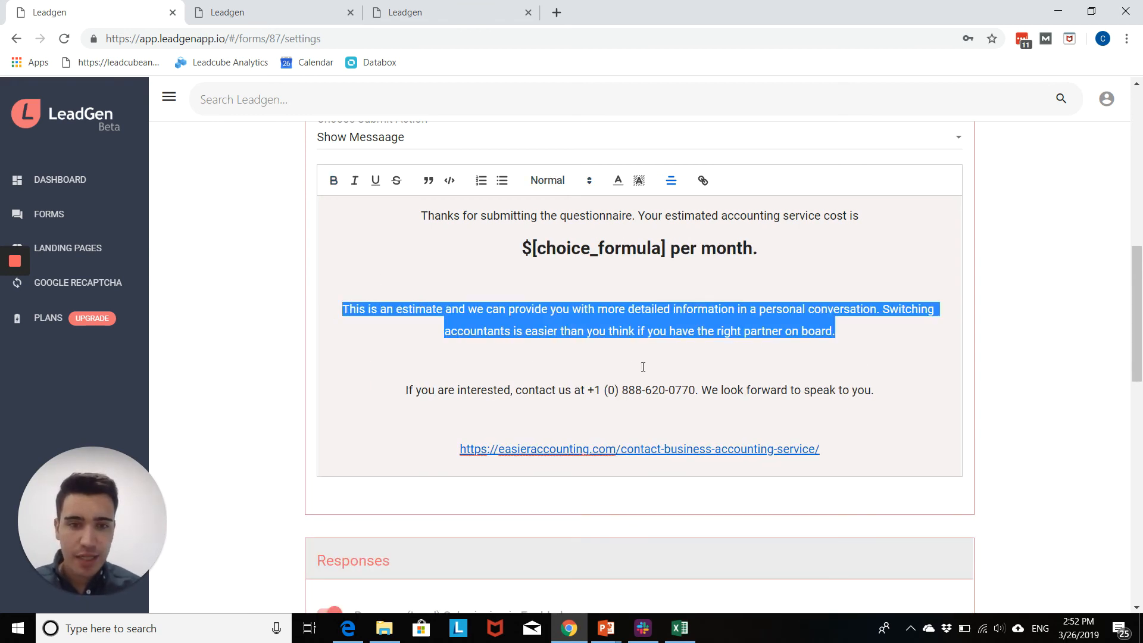
drag(467, 389, 528, 390)
scroll(574, 405, up, 2)
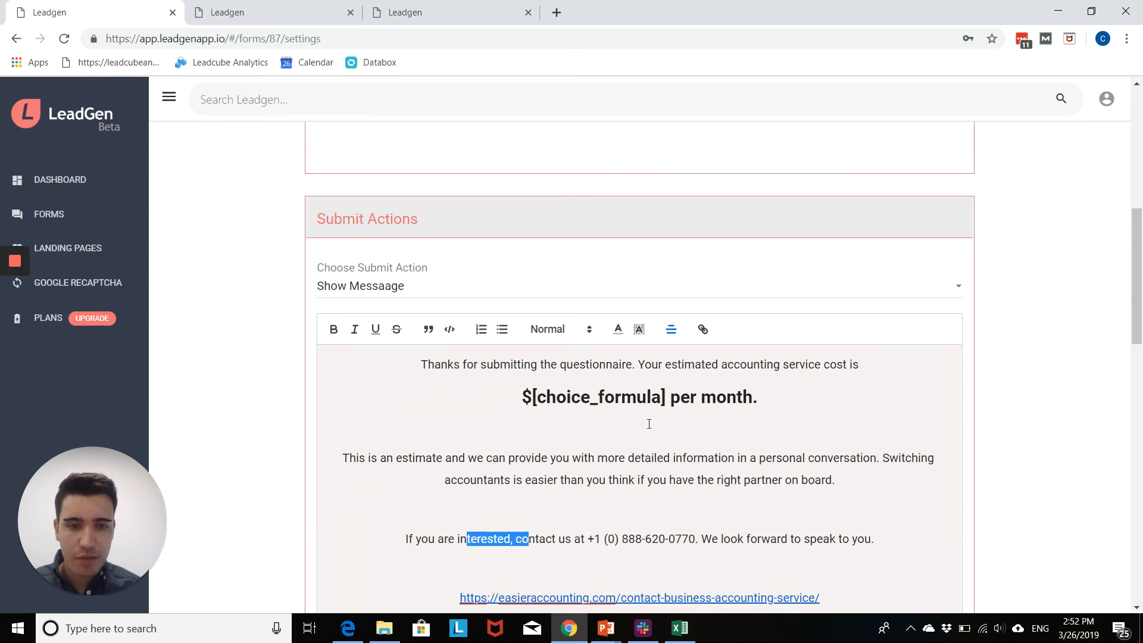
scroll(649, 423, up, 2)
scroll(658, 416, up, 6)
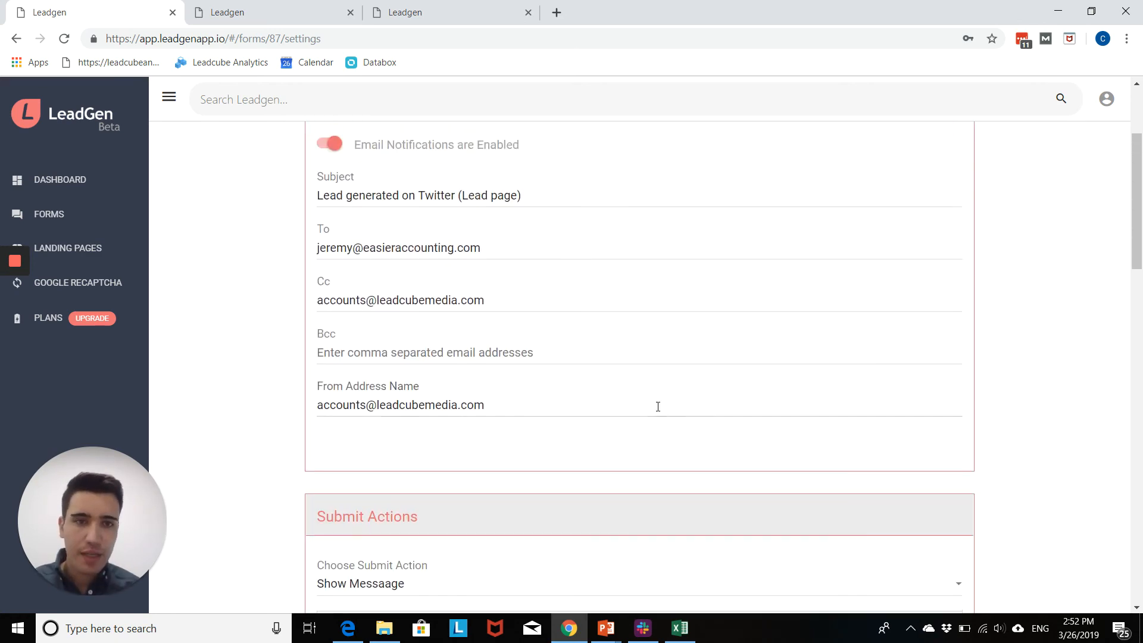
click(905, 208)
scroll(744, 256, down, 7)
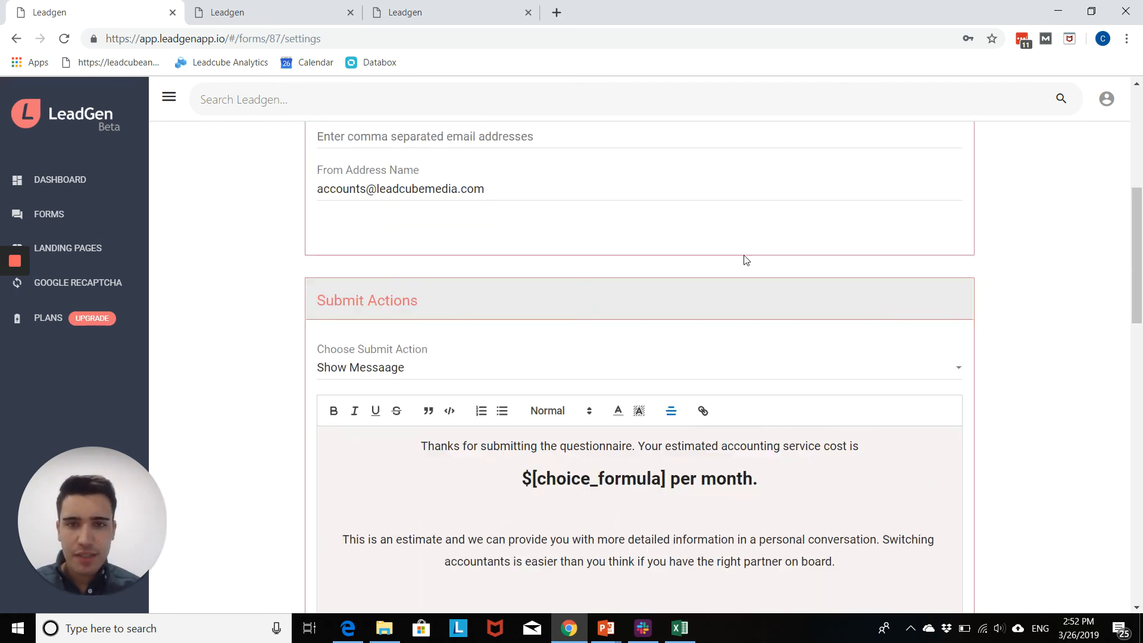
Switch to the submitted live form and review the calculated monthly cost in its thank-you message
click(332, 8)
click(437, 7)
click(342, 10)
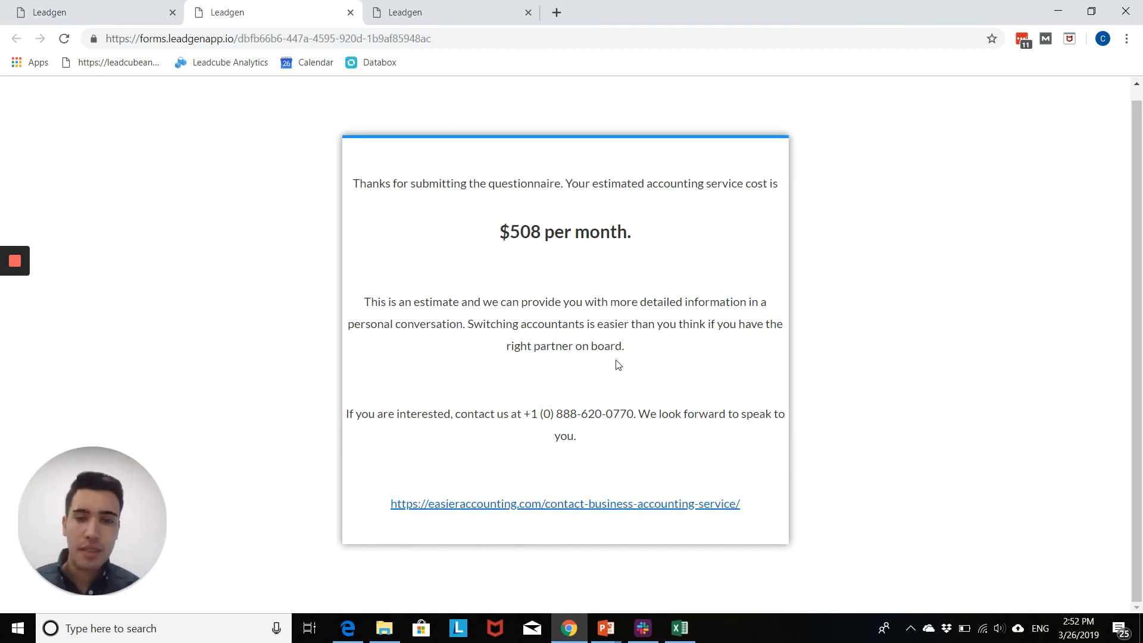
scroll(625, 360, up, 1)
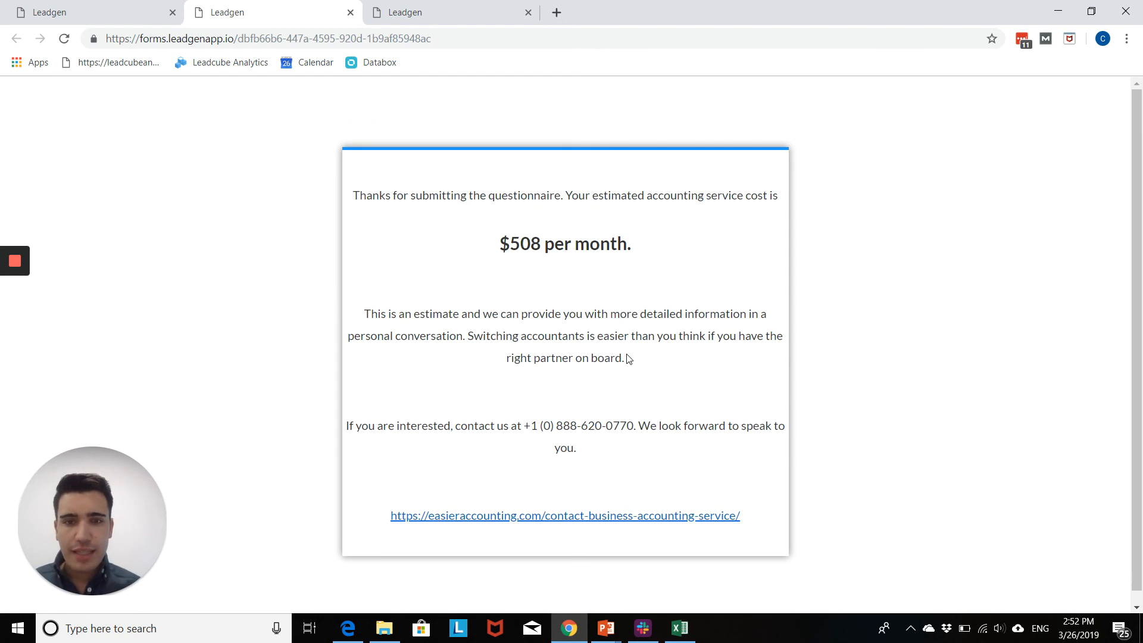